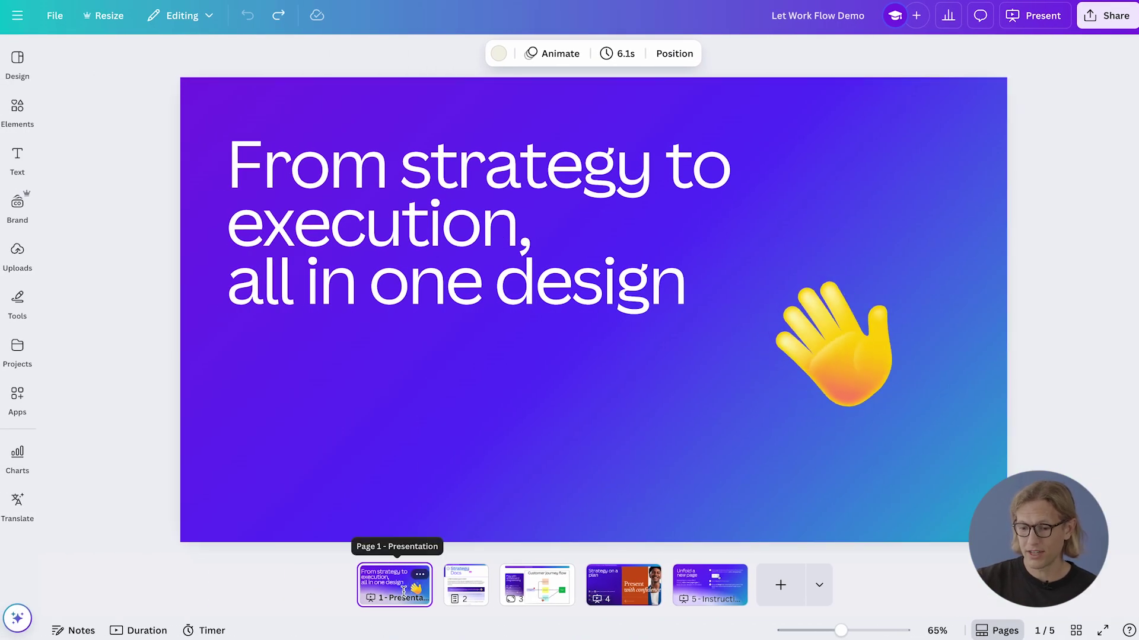
# Go to page 2, Strategy Docs, and scroll to the section 1 heading
pyautogui.click(465, 580)
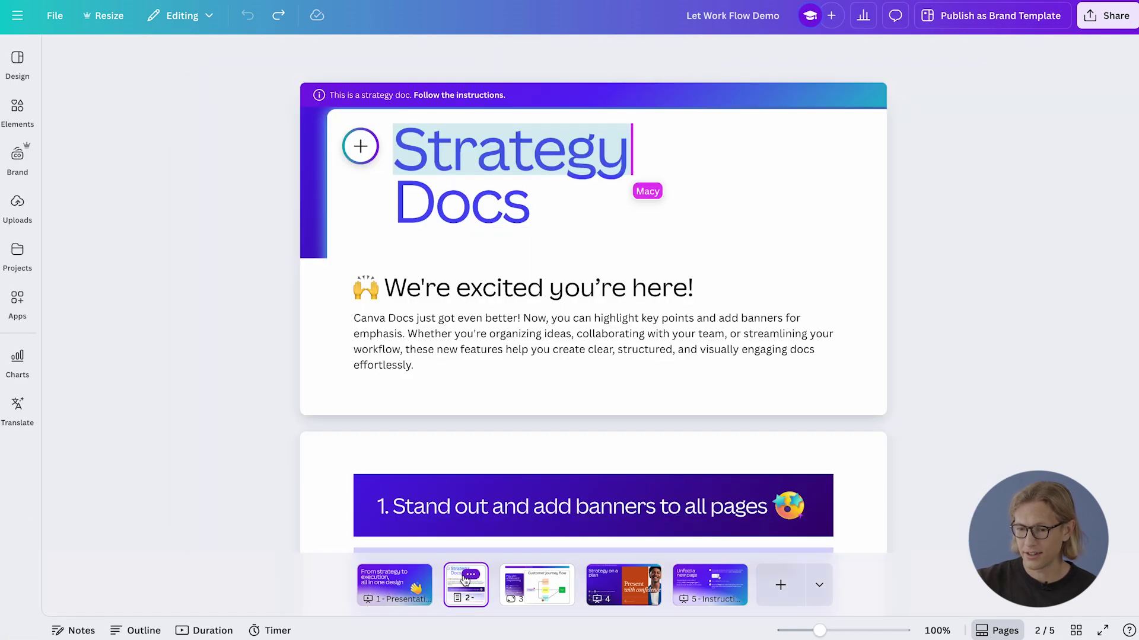
pyautogui.scroll(-3, 528, 362)
pyautogui.scroll(-5, 529, 368)
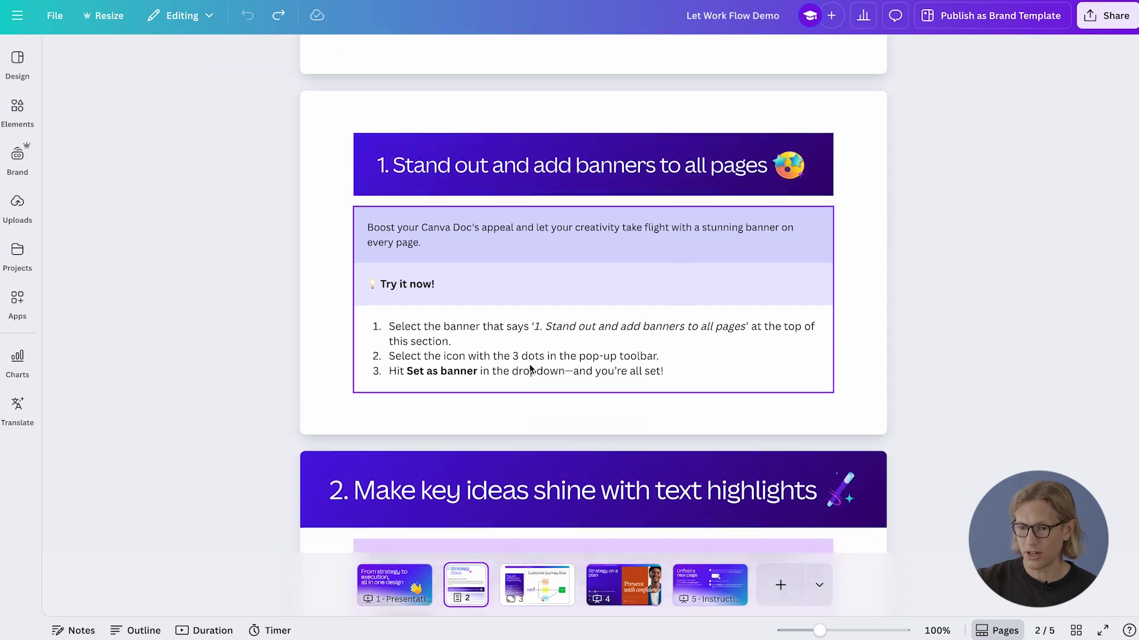
pyautogui.scroll(3, 529, 368)
pyautogui.scroll(4, 530, 368)
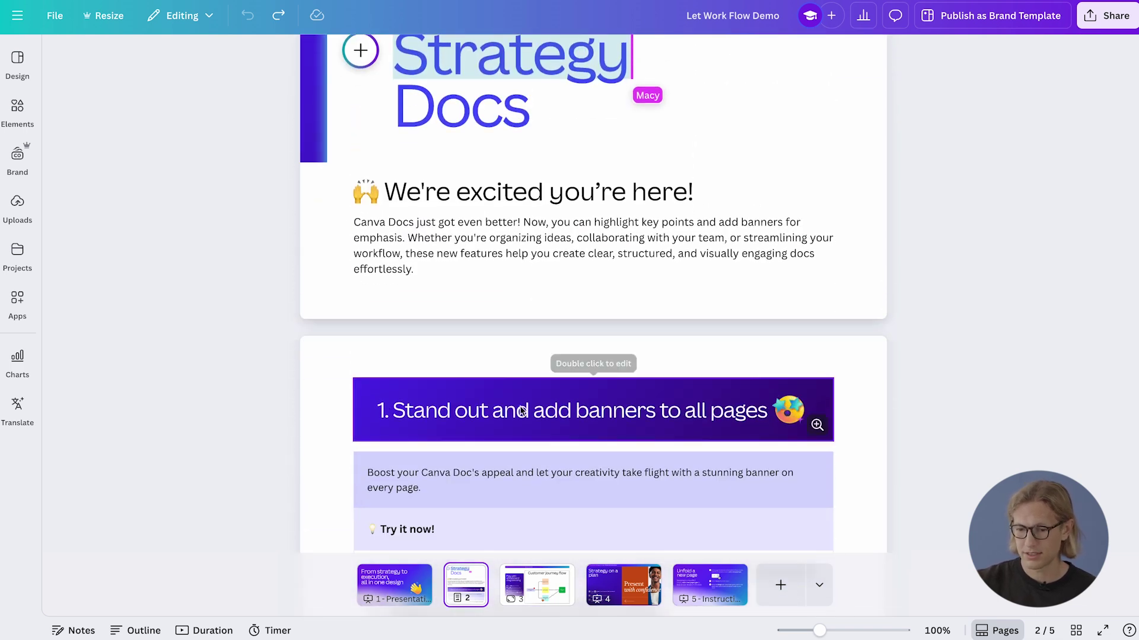
pyautogui.scroll(-3, 529, 364)
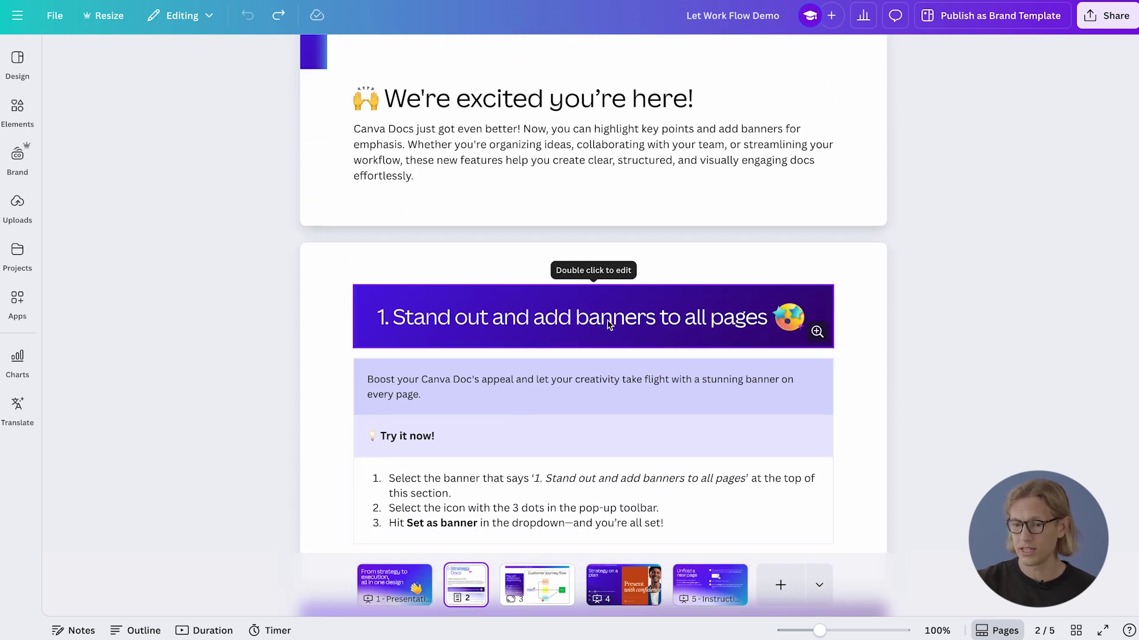
pyautogui.scroll(-2, 602, 322)
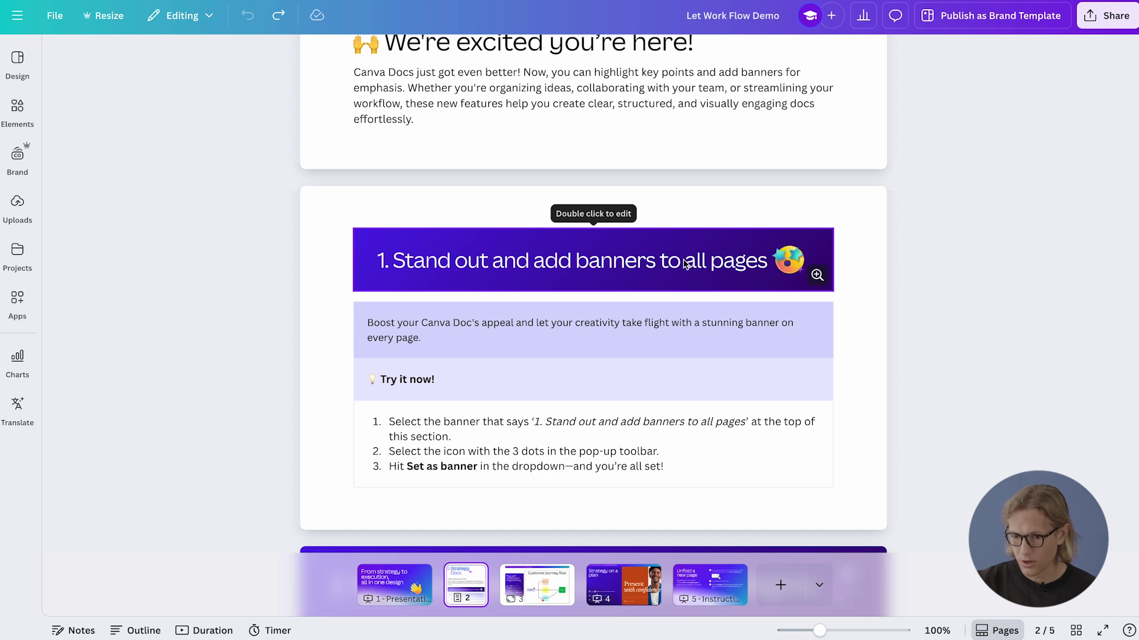
# Set the '1. Stand out and add banners to all pages' heading as a banner via More options
pyautogui.click(584, 249)
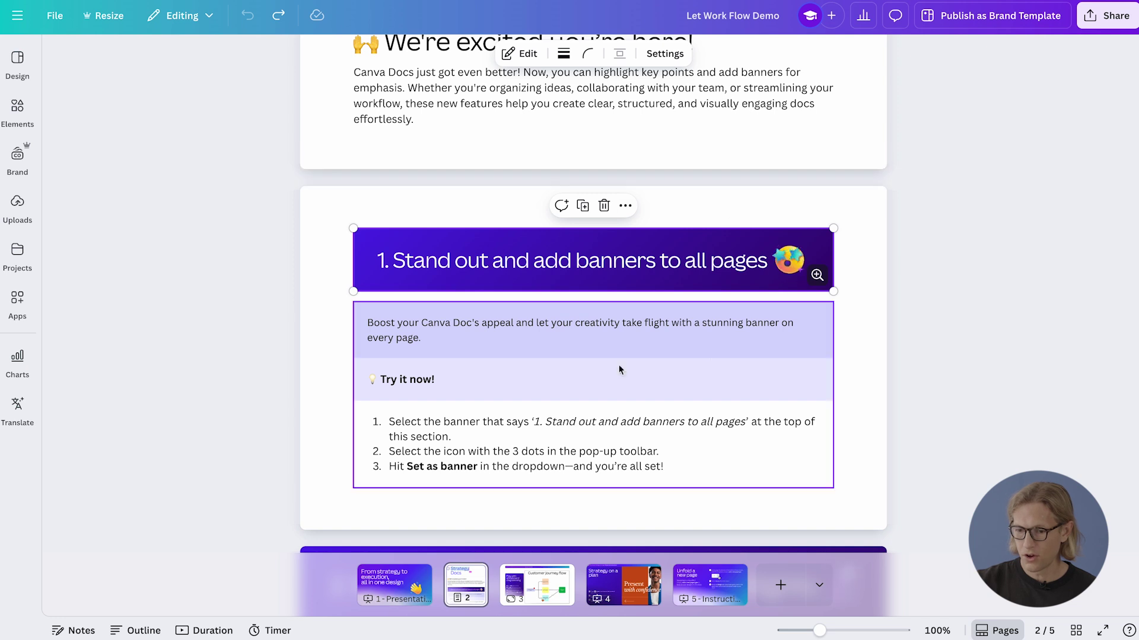
pyautogui.click(625, 207)
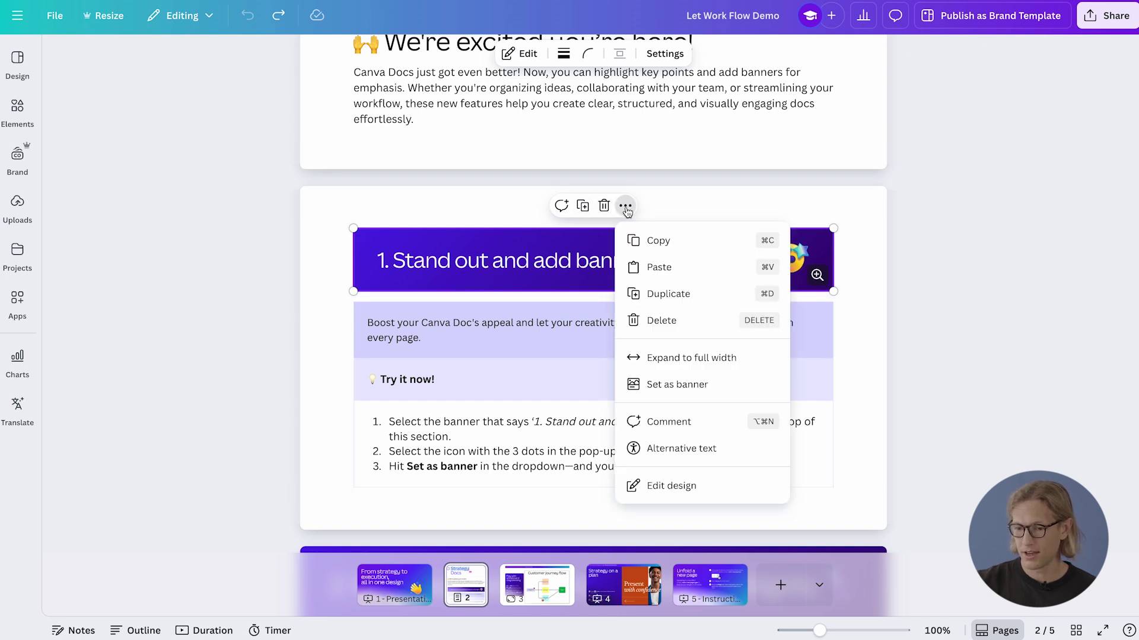
pyautogui.click(651, 385)
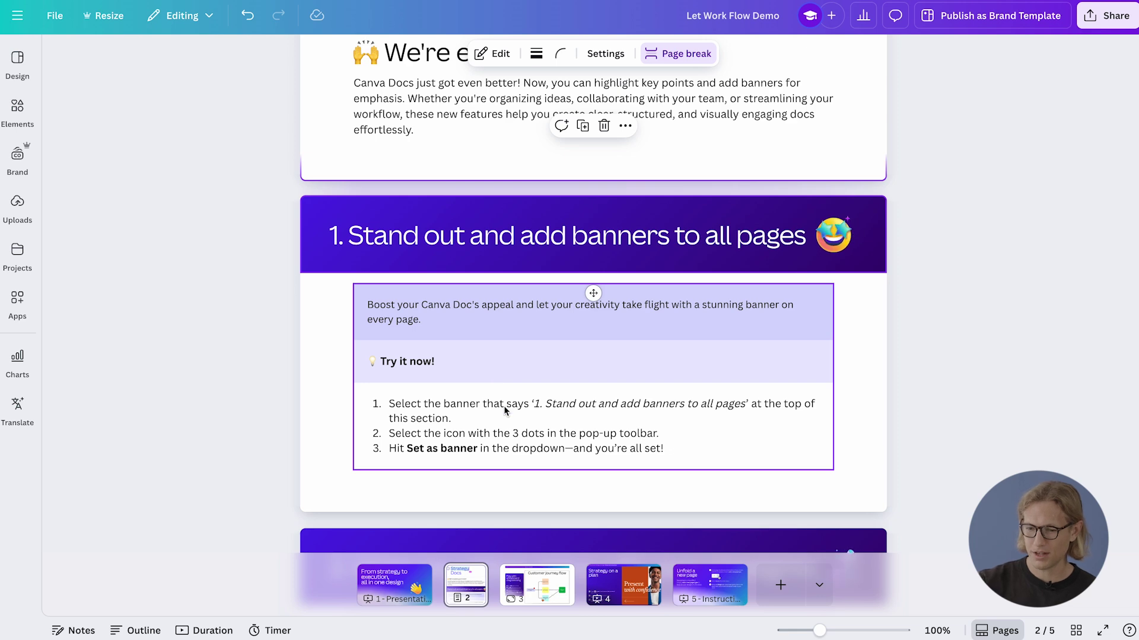
pyautogui.scroll(-5, 504, 410)
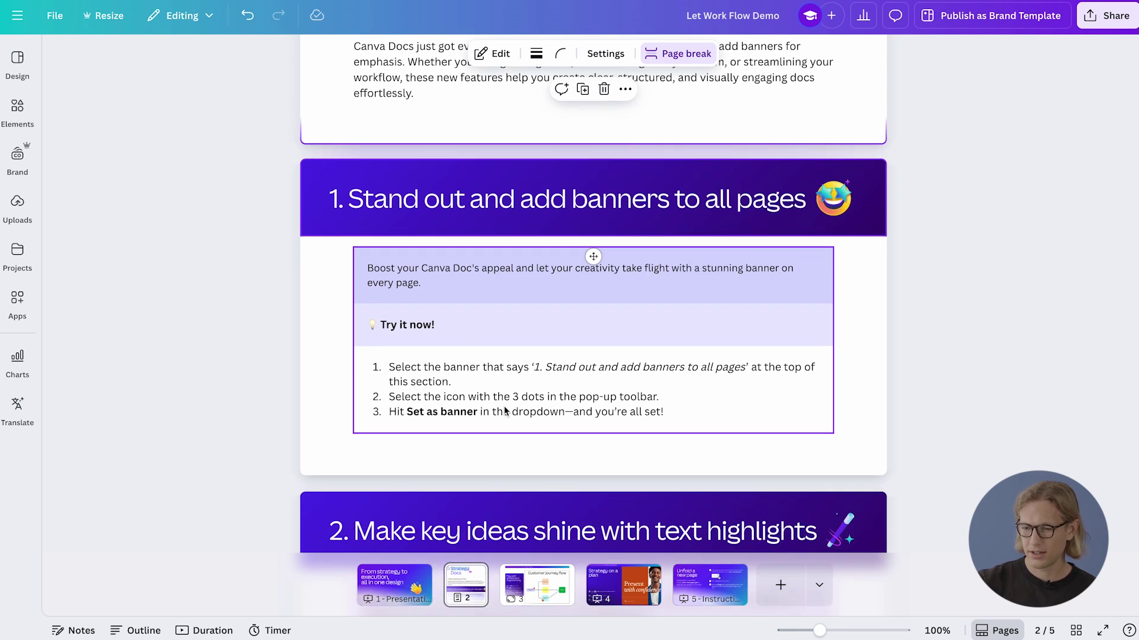
pyautogui.scroll(-3, 505, 410)
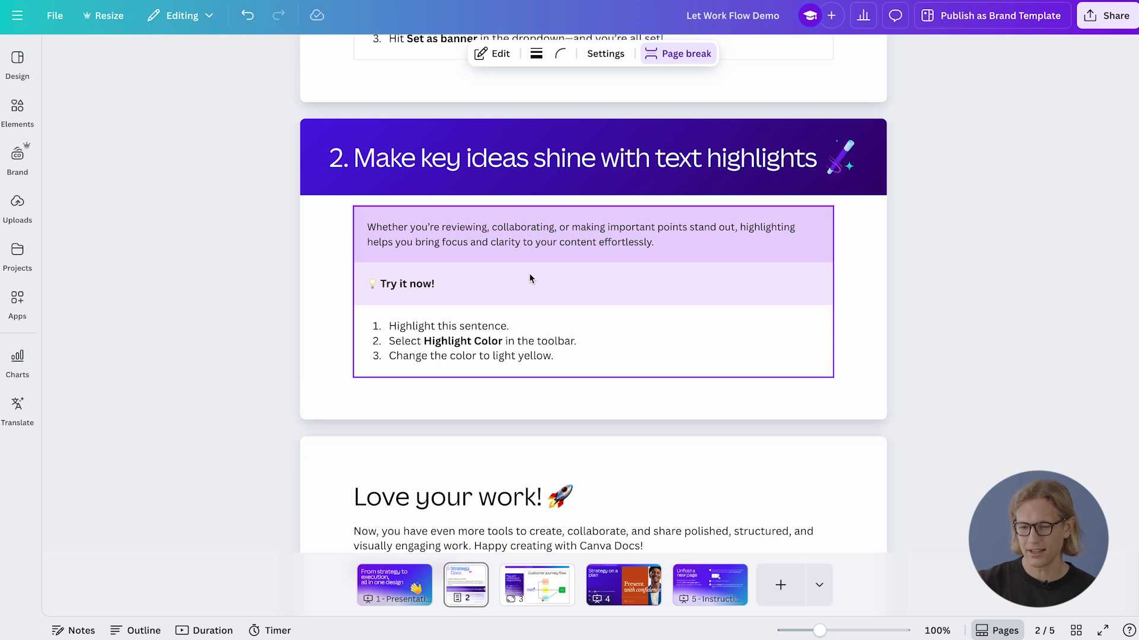
# Select 'Highlight this sentence.' and apply the Light Green highlight colour
pyautogui.click(399, 326)
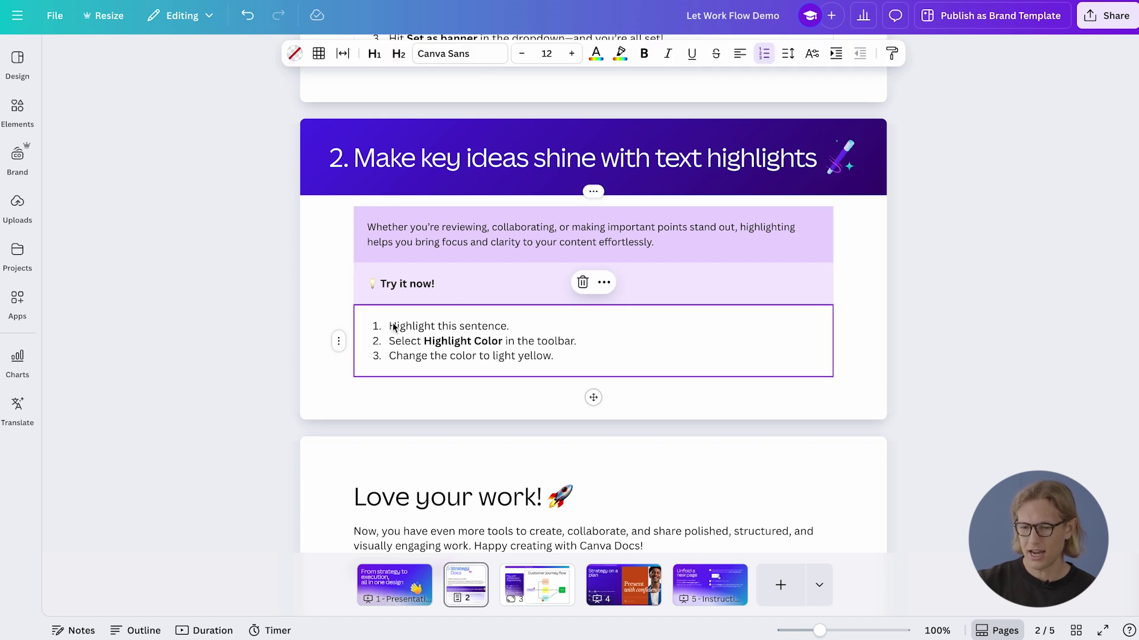
pyautogui.doubleClick(391, 326)
pyautogui.click(424, 326)
pyautogui.moveTo(511, 326); pyautogui.dragTo(389, 330)
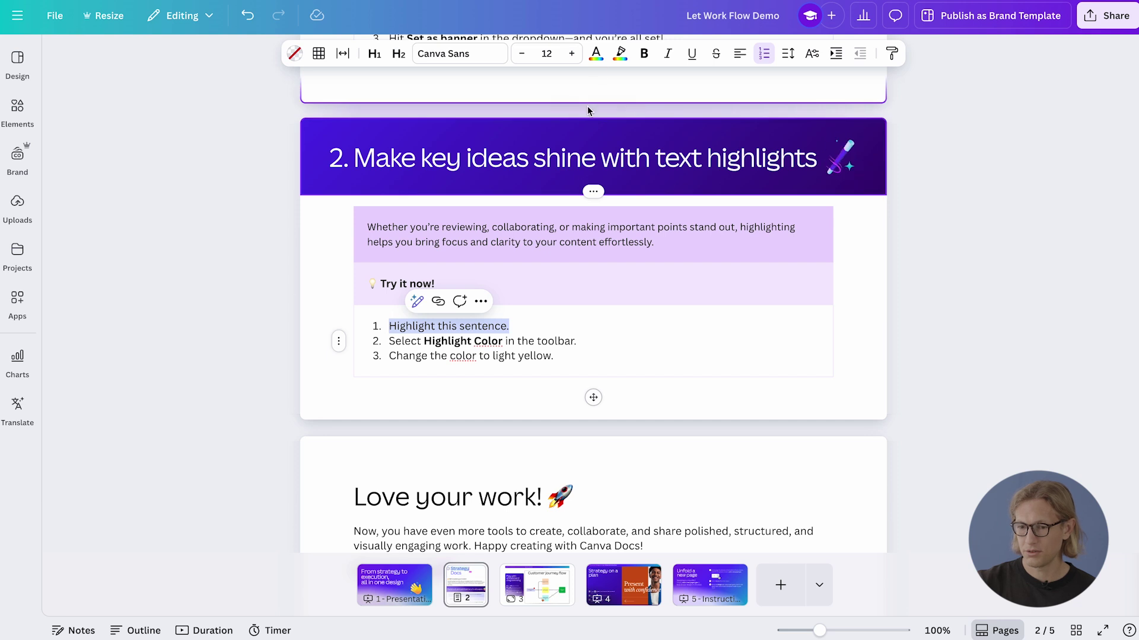
pyautogui.click(621, 54)
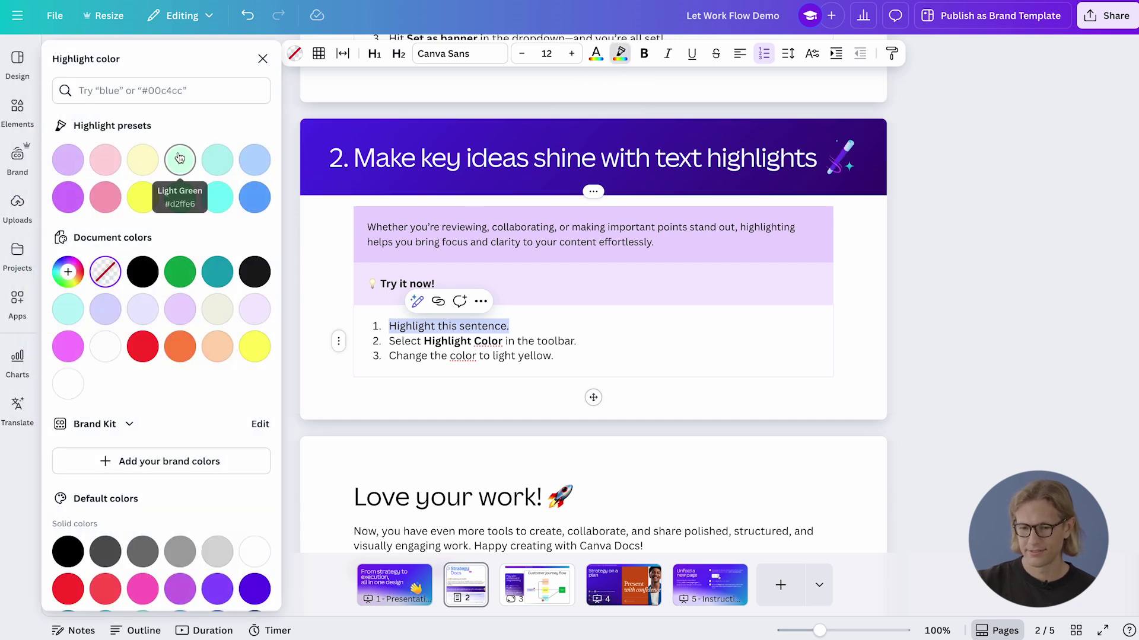
pyautogui.click(182, 163)
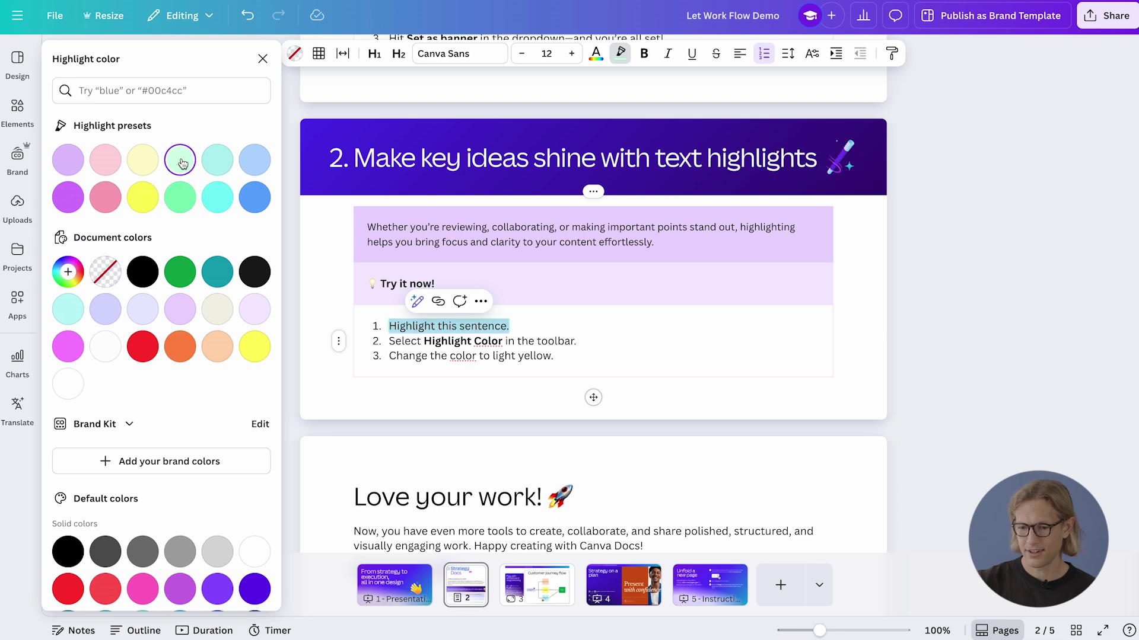
pyautogui.click(484, 355)
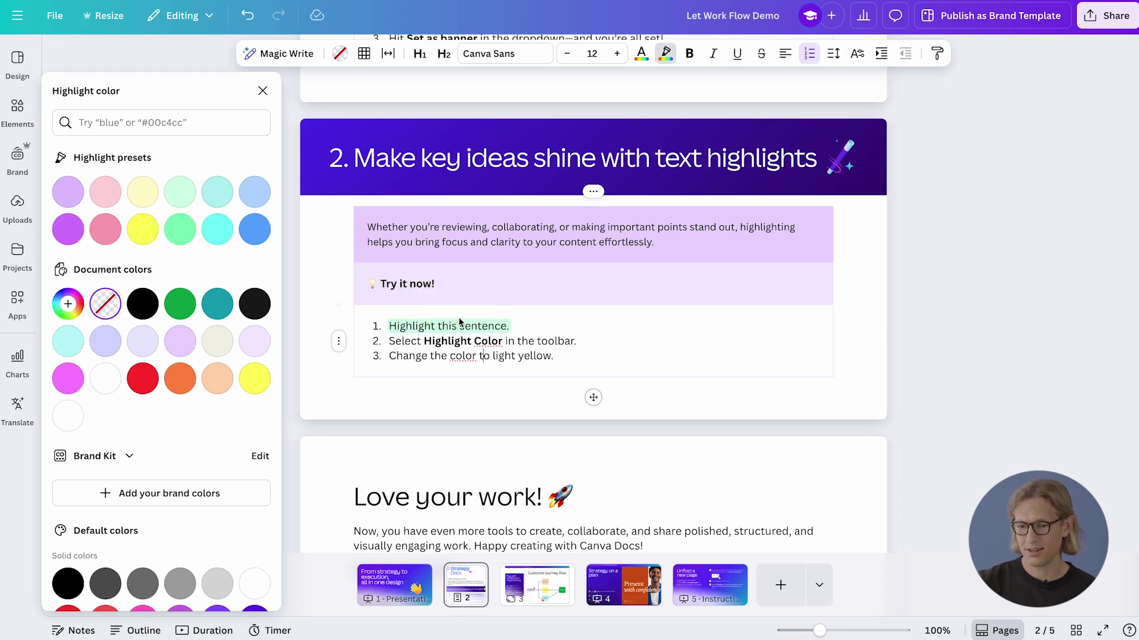
pyautogui.scroll(-2, 502, 407)
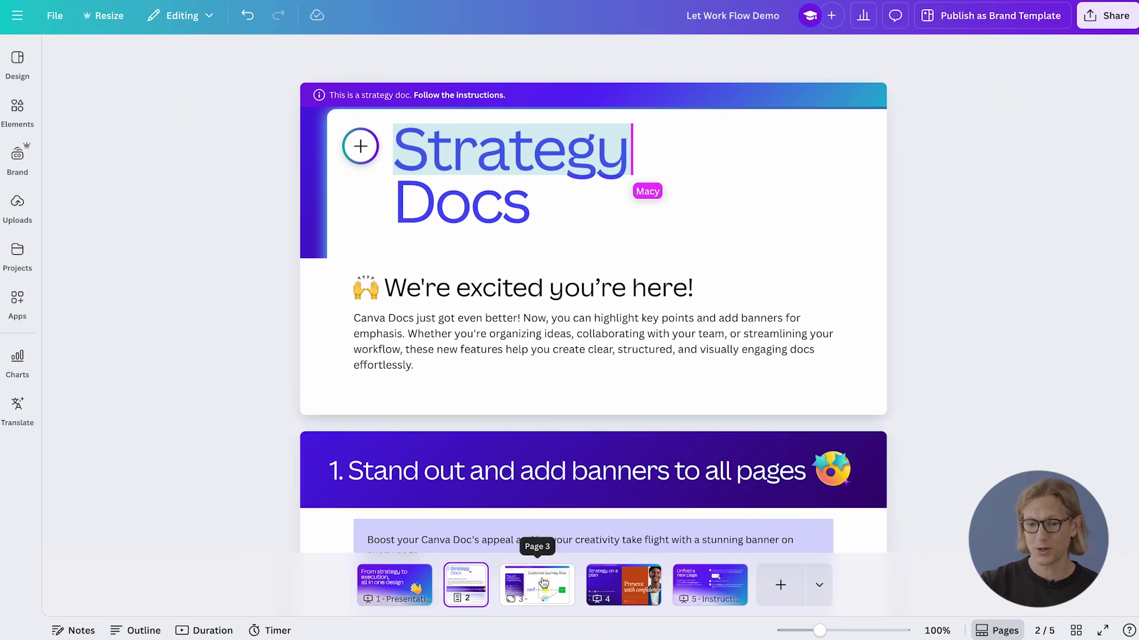
# On page 3, insert a straight line from Tools > Lines and start it at the orange sticky
pyautogui.click(528, 582)
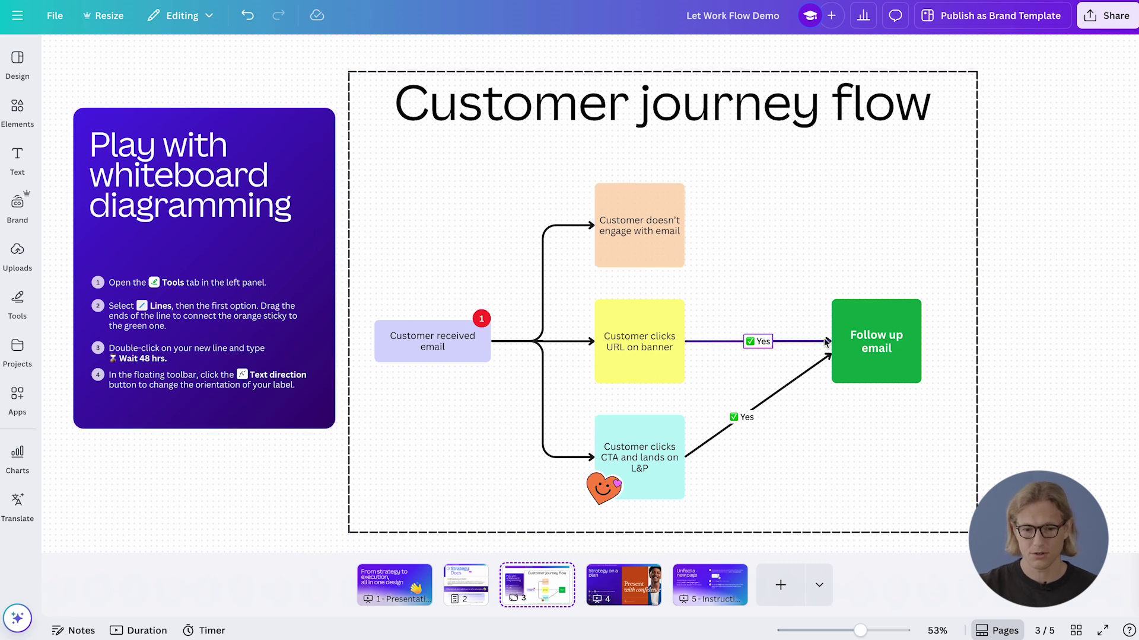
pyautogui.click(16, 303)
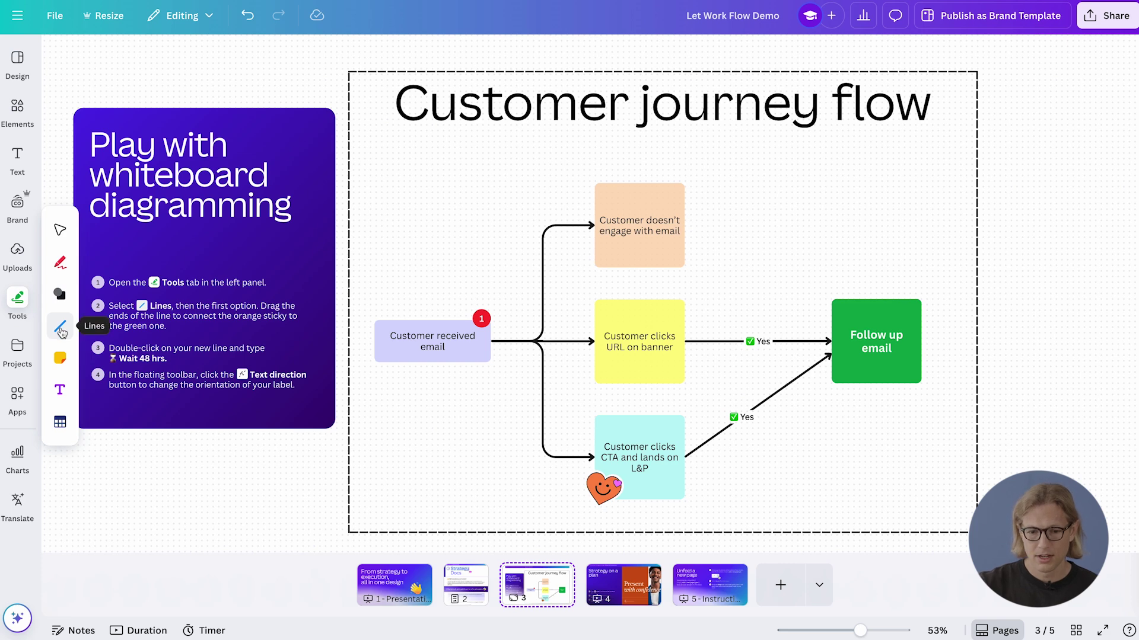
pyautogui.click(61, 328)
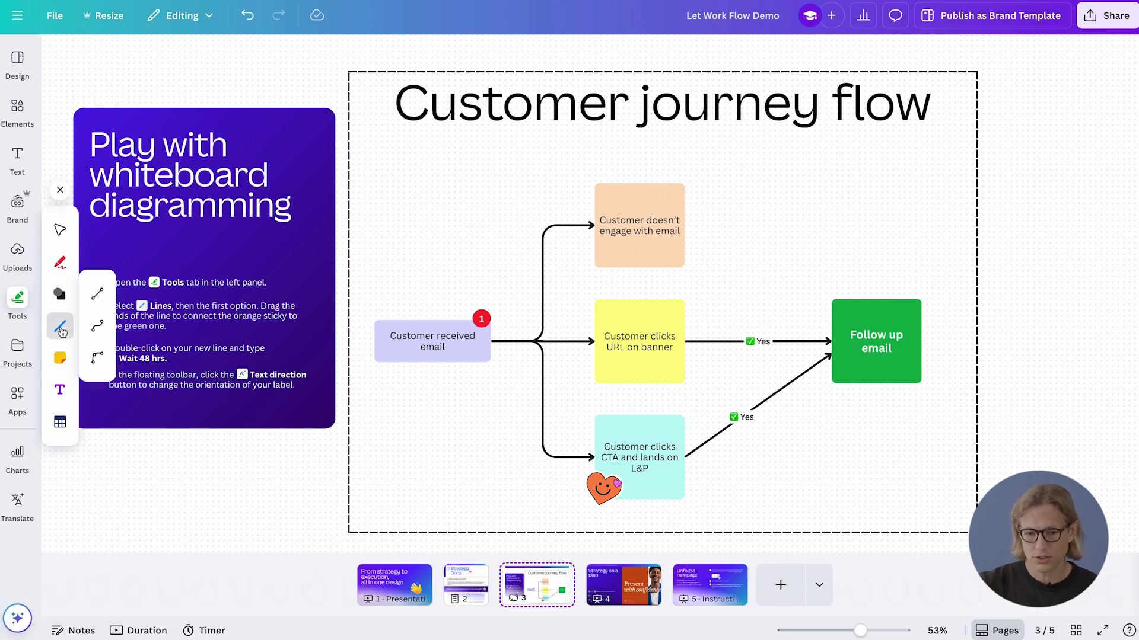
pyautogui.click(98, 296)
pyautogui.moveTo(561, 331); pyautogui.dragTo(686, 228)
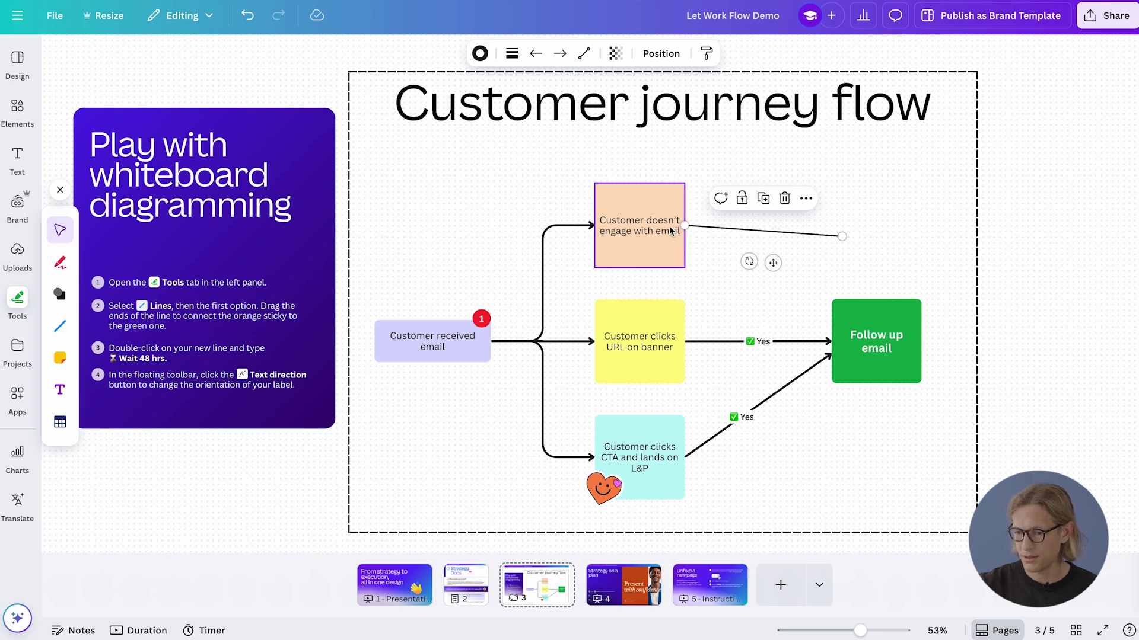
# Attach the line's end to the green Follow up email box and set line weight 6
pyautogui.moveTo(841, 236); pyautogui.dragTo(833, 328)
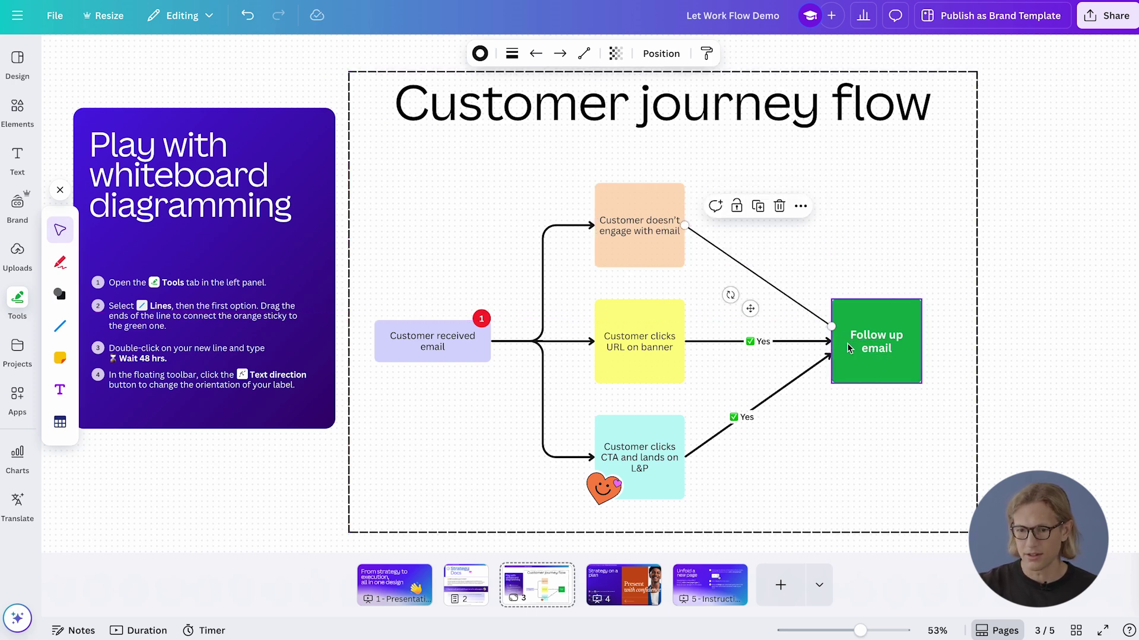
pyautogui.click(511, 54)
pyautogui.click(592, 172)
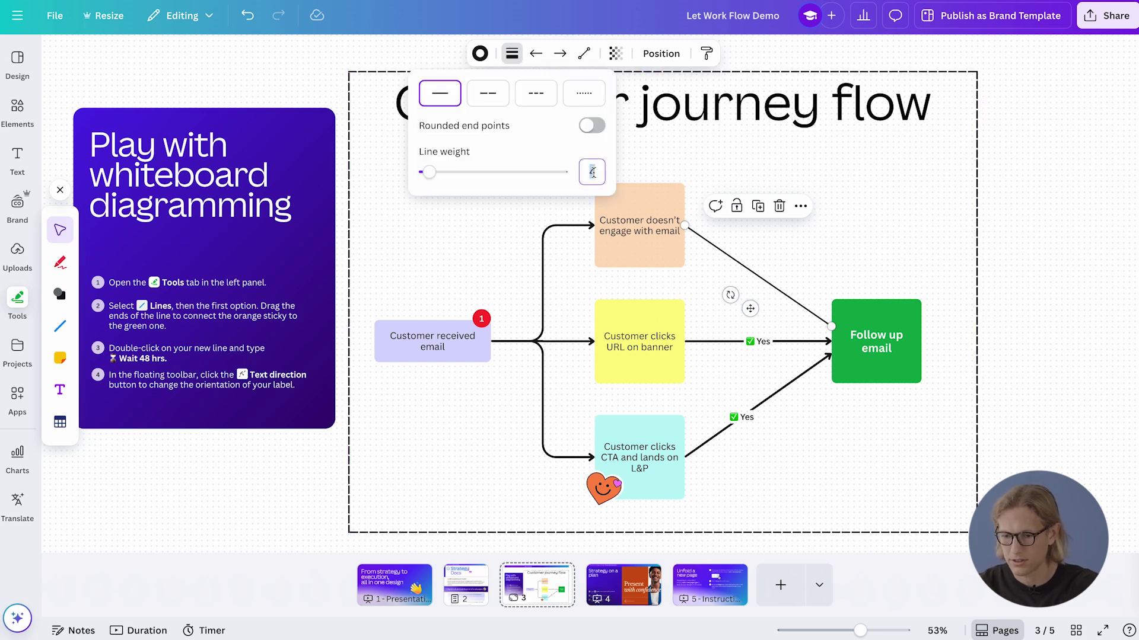
pyautogui.write('6')
pyautogui.press('Return')
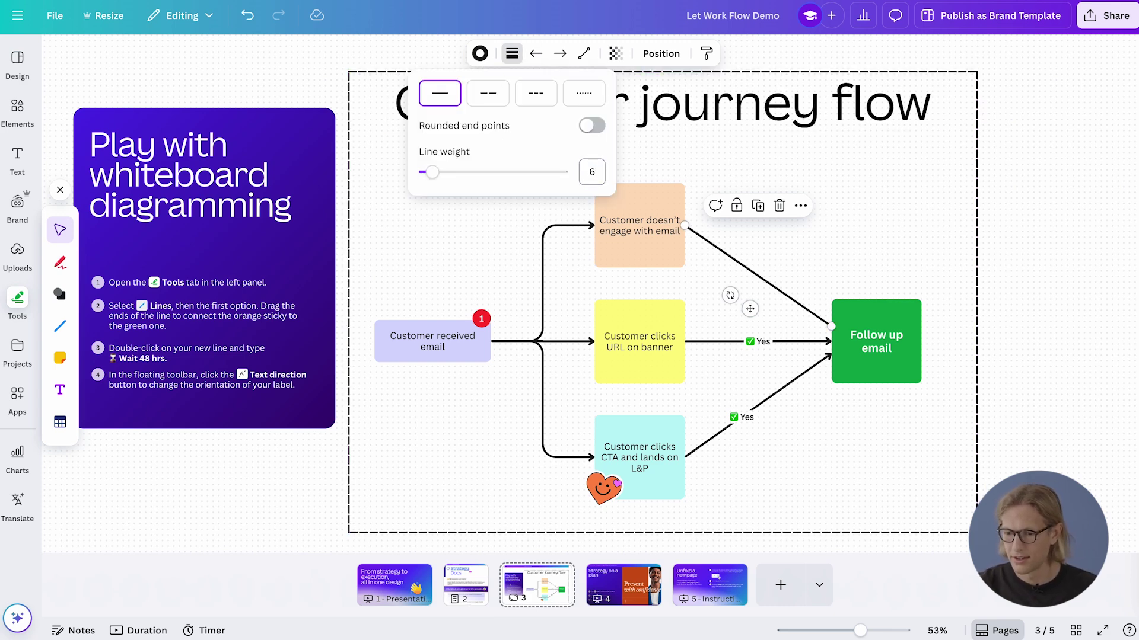
pyautogui.click(819, 261)
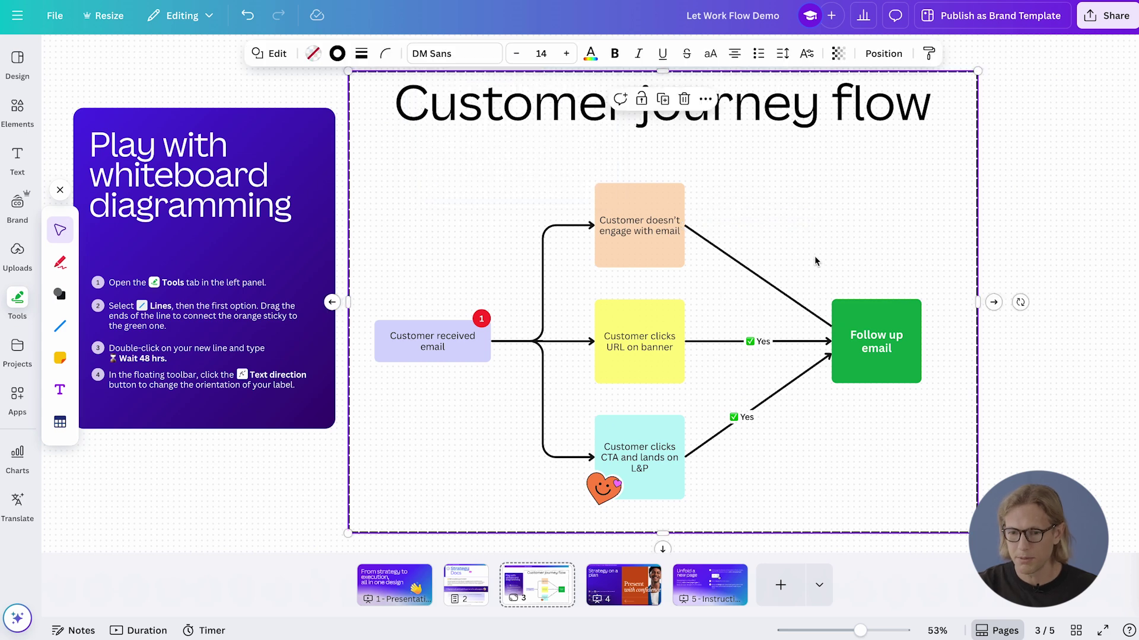
# Give the connector an arrowhead end and add a text label to it
pyautogui.click(770, 283)
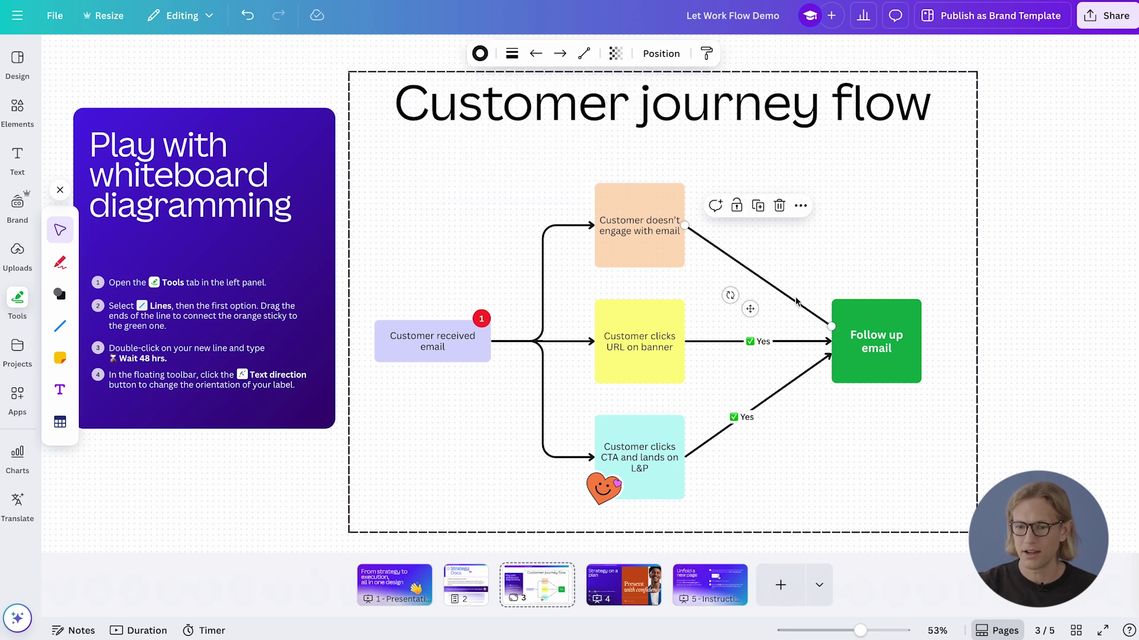
pyautogui.click(553, 56)
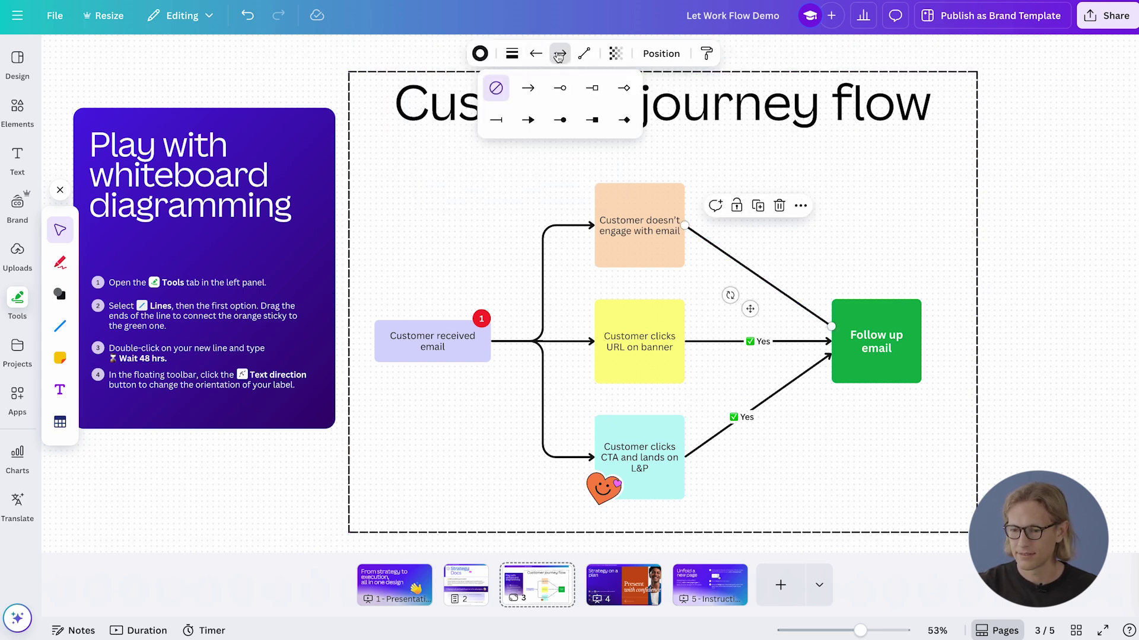
pyautogui.click(528, 89)
pyautogui.click(787, 261)
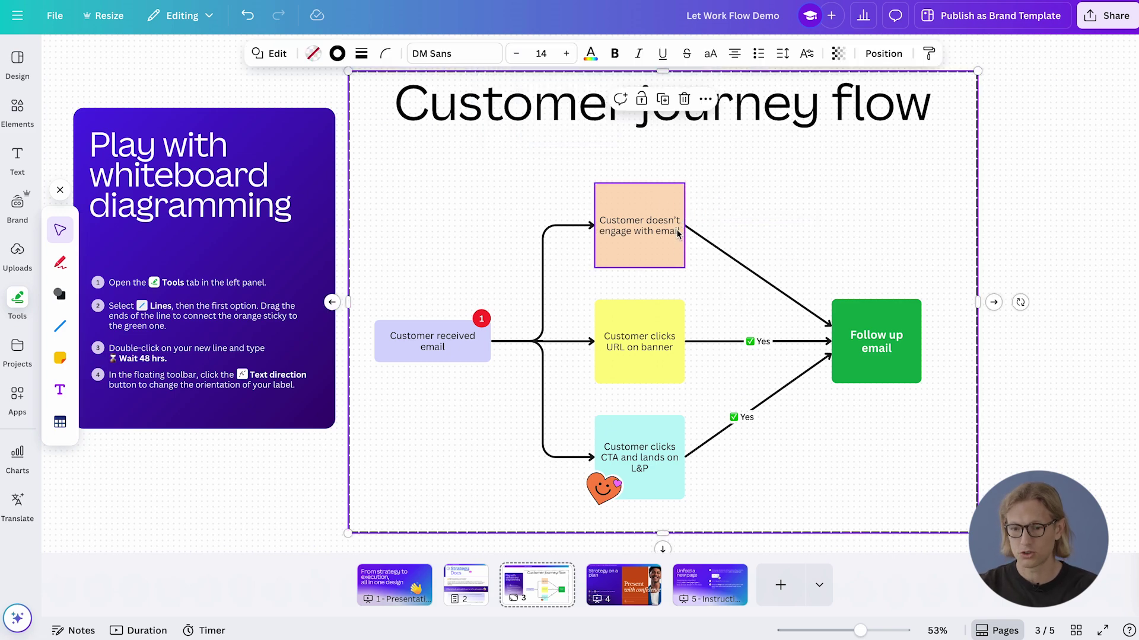
pyautogui.click(762, 282)
pyautogui.doubleClick(762, 282)
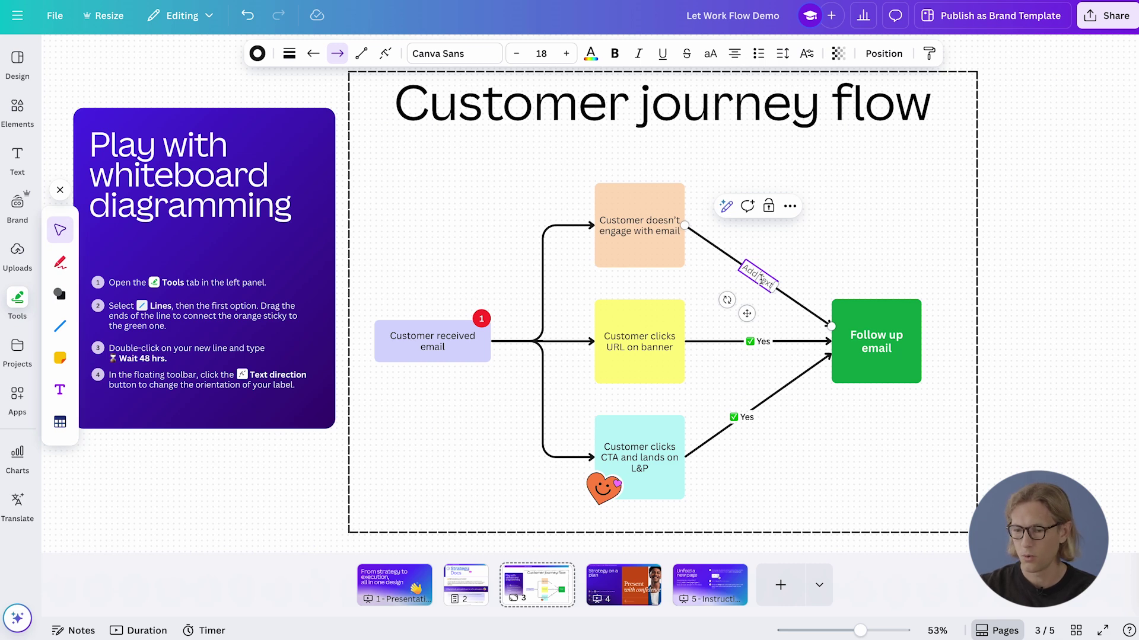
# Label the connector 'Wait 48 Hours' with an hourglass emoji at the start
pyautogui.write('Wait')
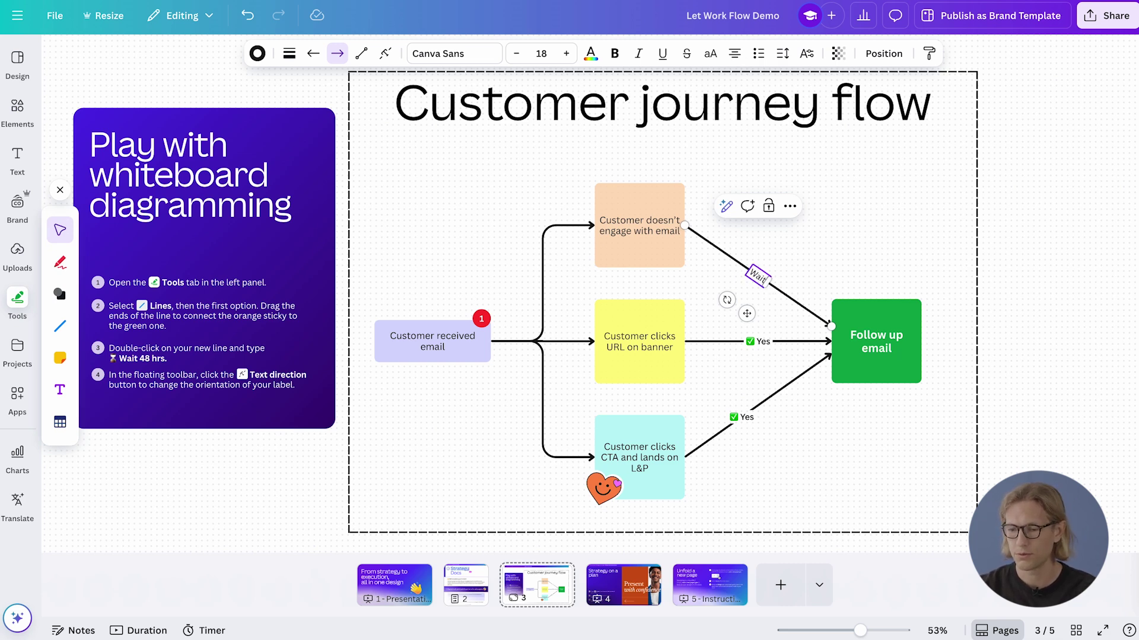
pyautogui.write(' 48 Hours')
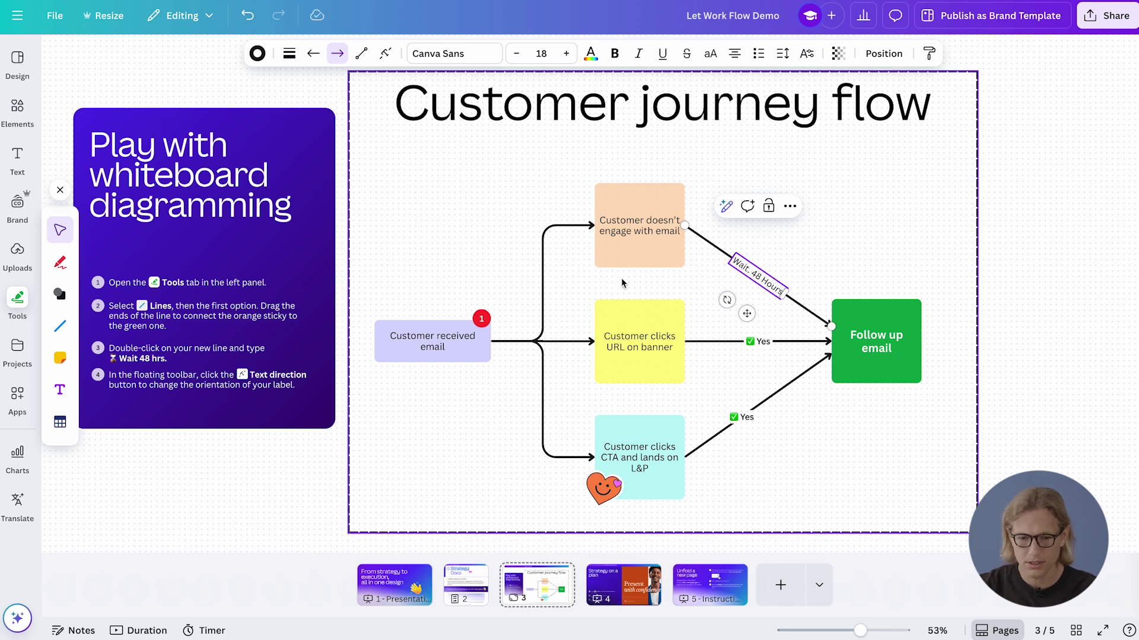
pyautogui.click(147, 363)
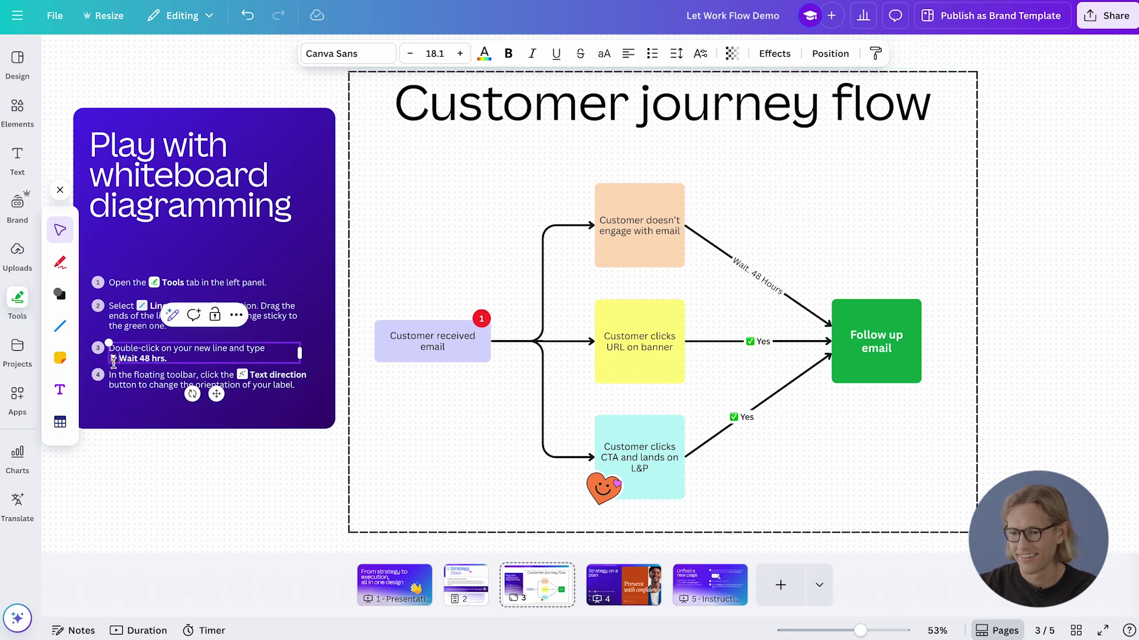
pyautogui.click(735, 261)
pyautogui.click(734, 262)
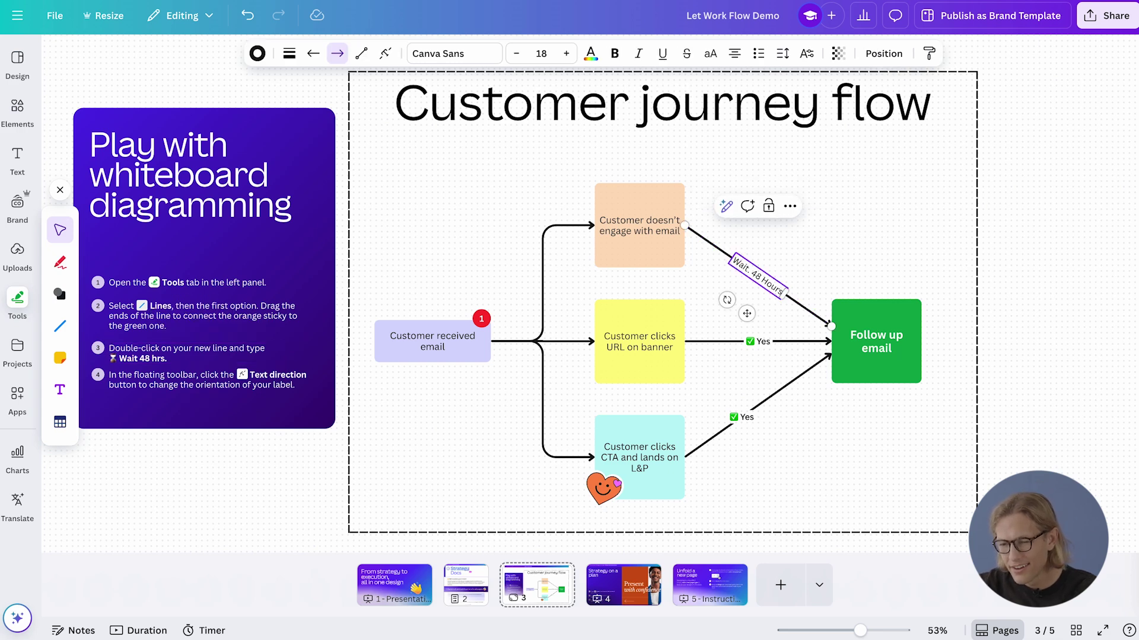
pyautogui.write('⏳')
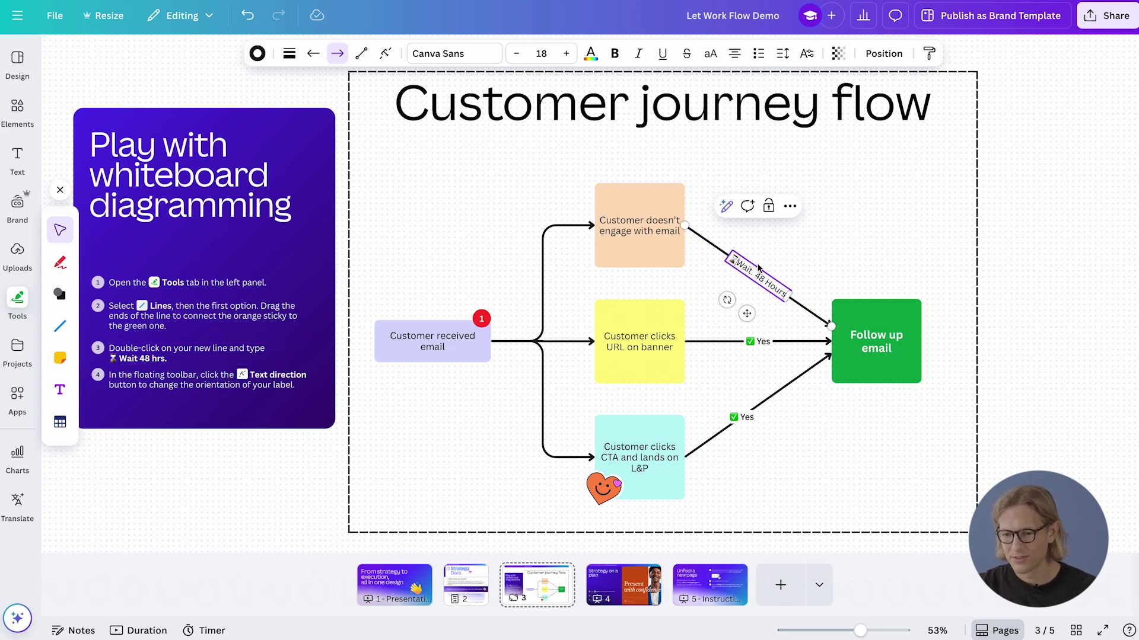
pyautogui.press('Escape')
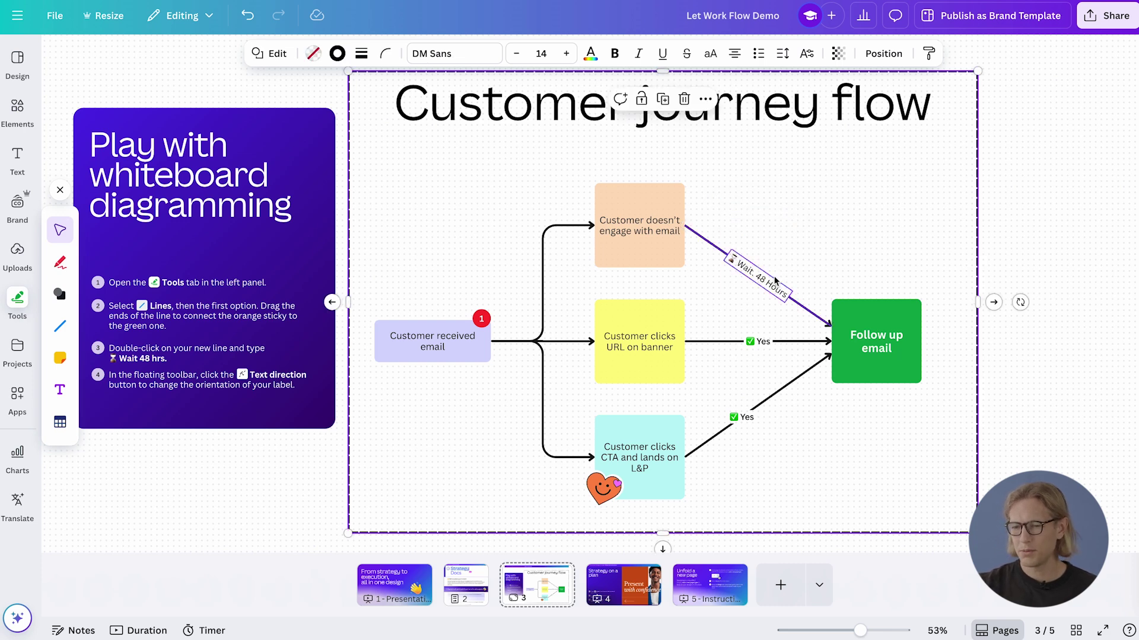
pyautogui.click(754, 278)
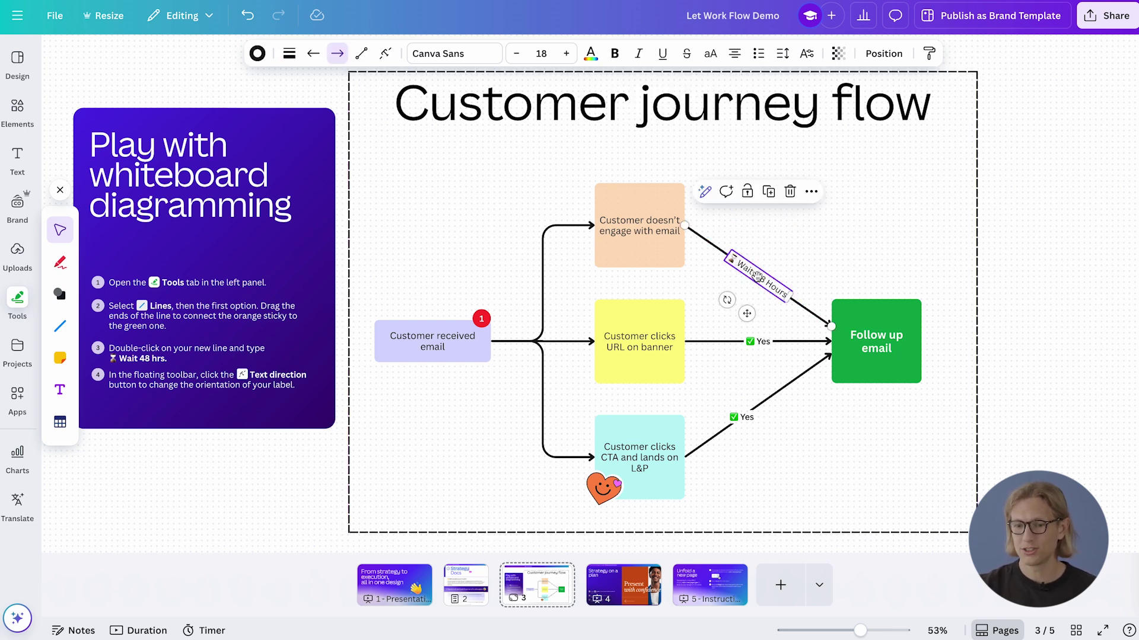
# Make the wait label's text direction horizontal, then go to page 4, Strategy on a plan
pyautogui.click(385, 55)
pyautogui.click(765, 282)
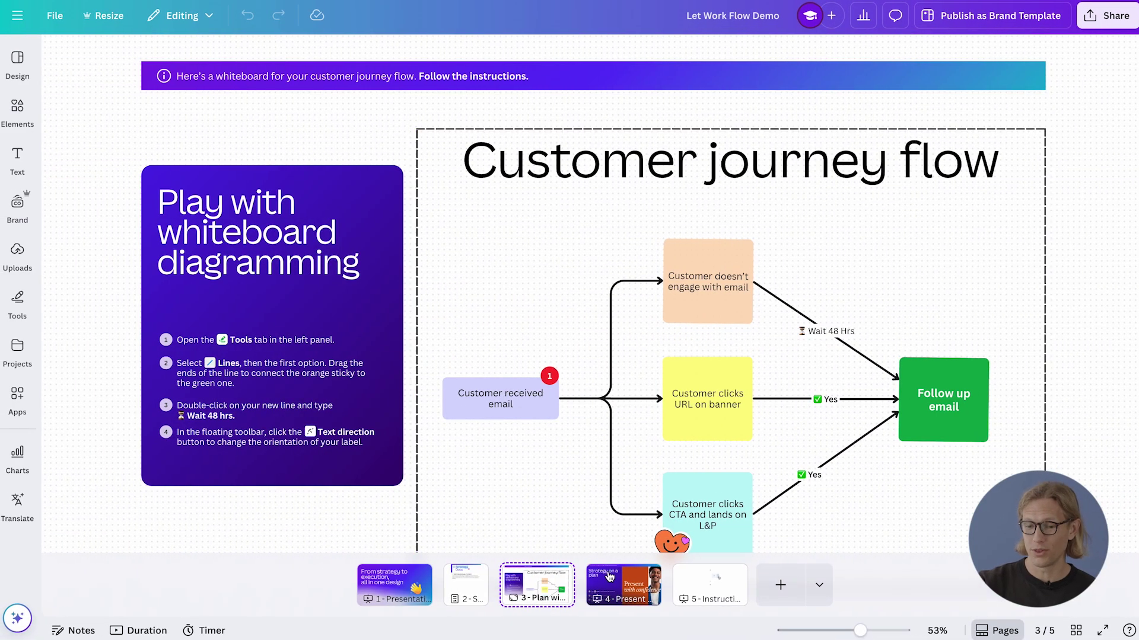
pyautogui.click(592, 584)
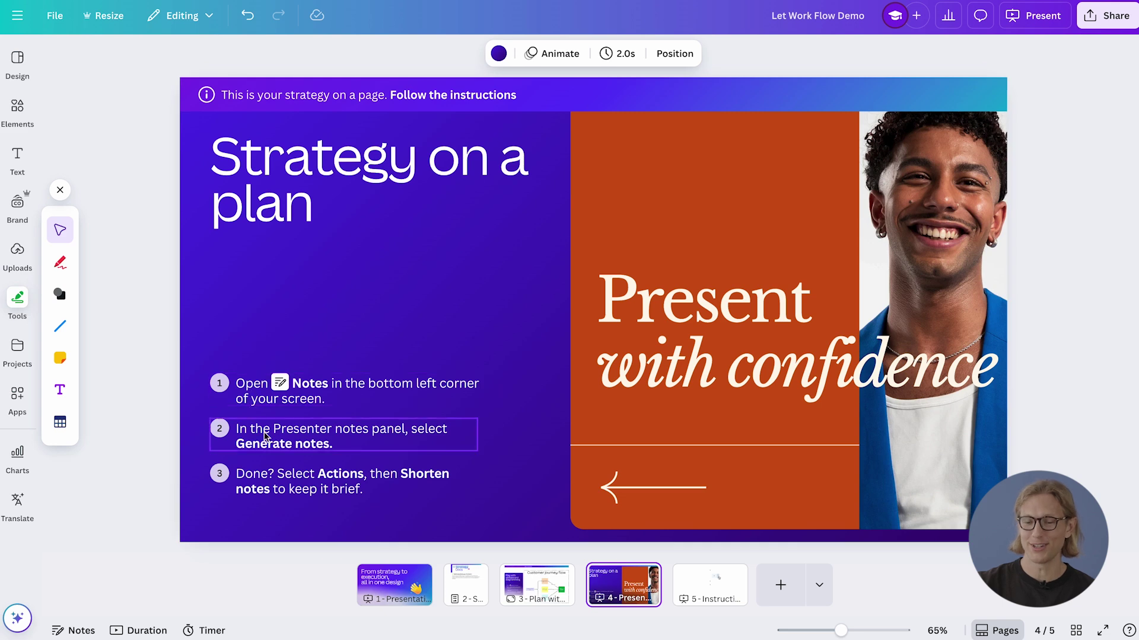
# Generate AI presenter notes for page 4 and show the notes Actions menu
pyautogui.click(60, 189)
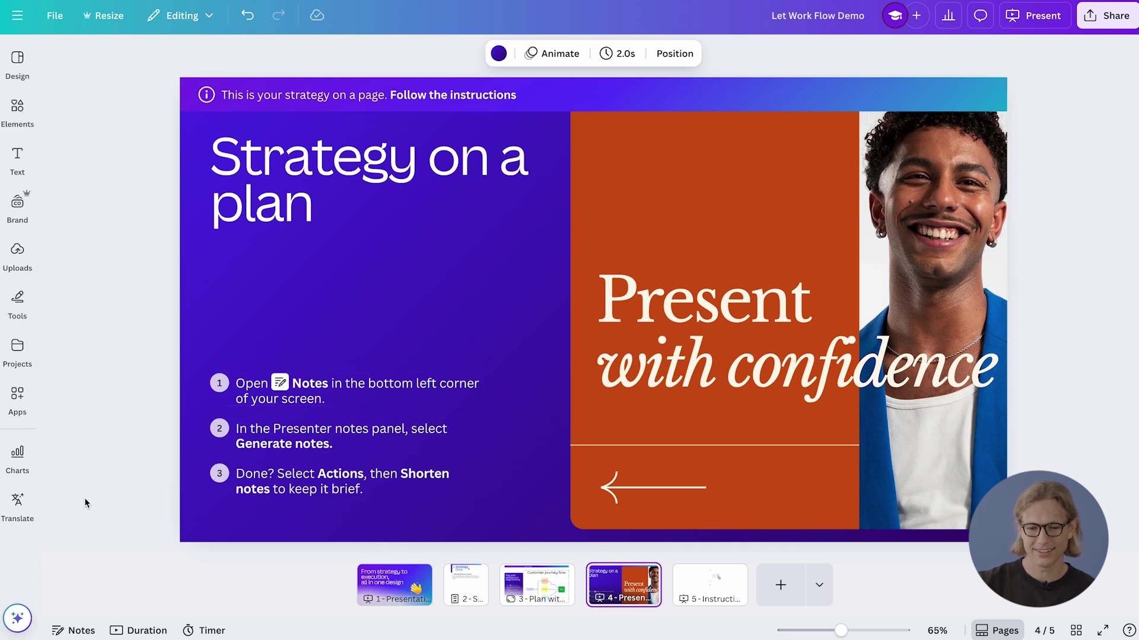
pyautogui.click(76, 631)
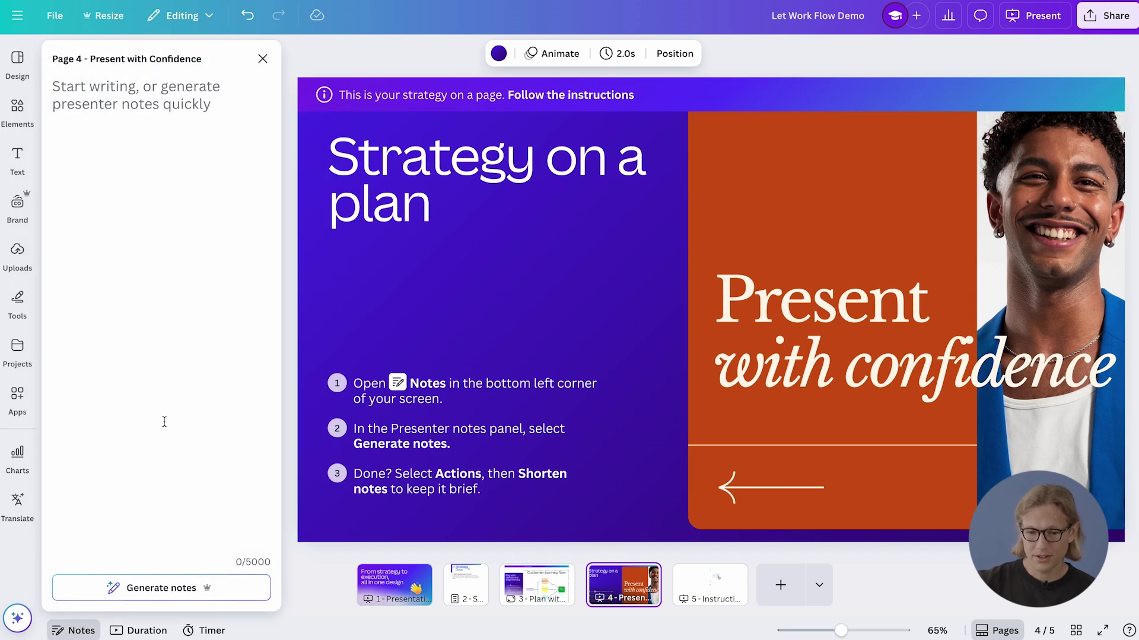
pyautogui.click(164, 591)
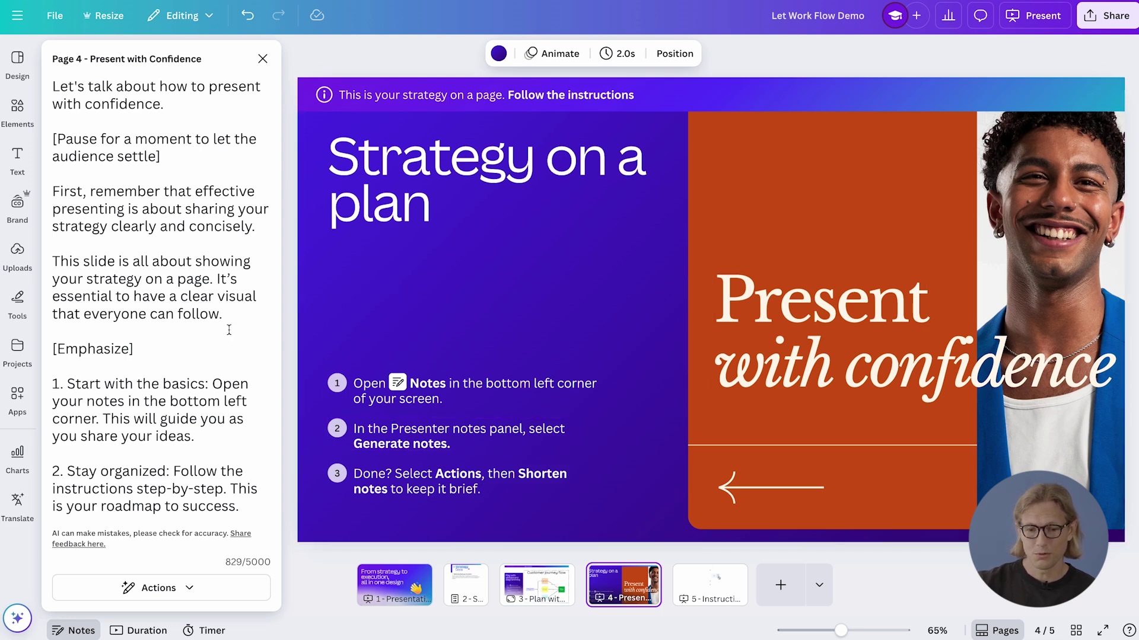
pyautogui.scroll(-5, 229, 327)
pyautogui.scroll(5, 229, 330)
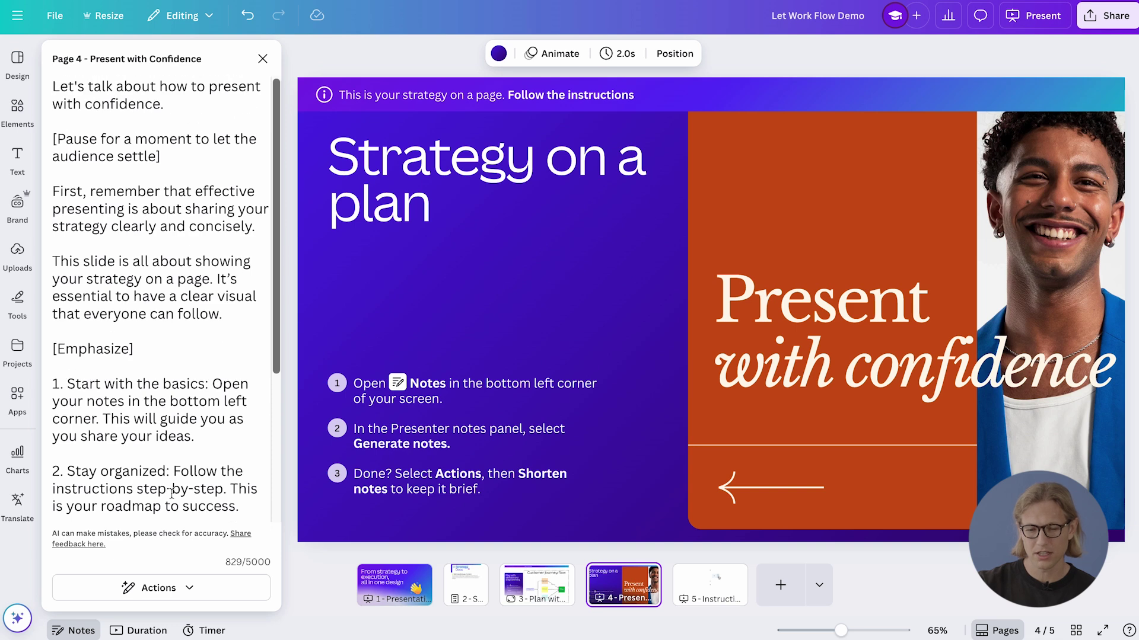
pyautogui.click(191, 589)
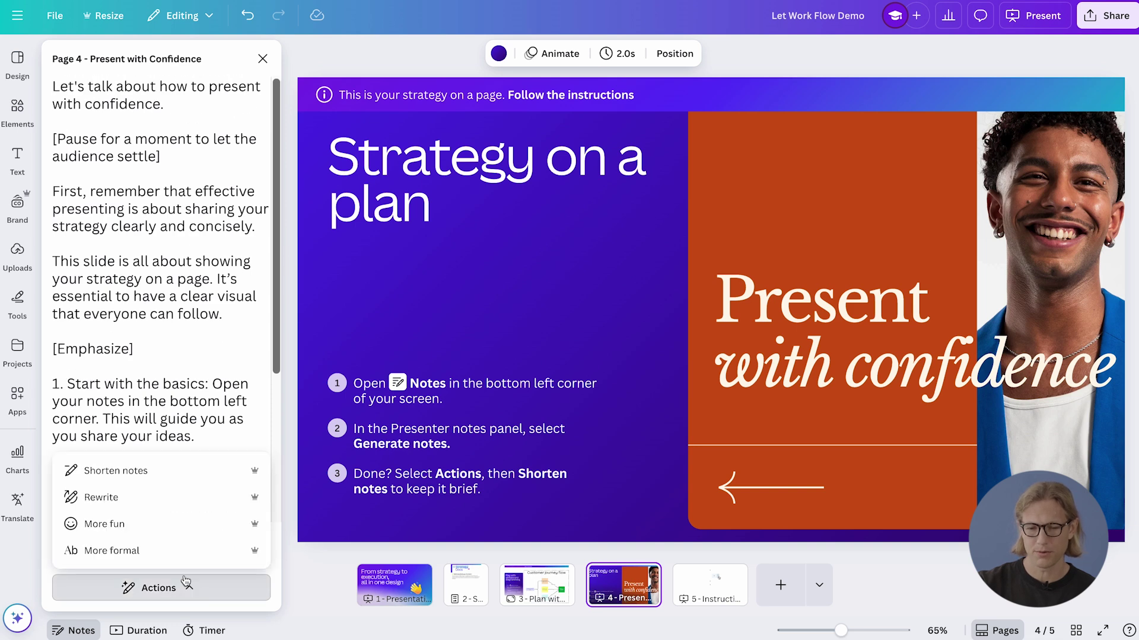
# Apply Shorten notes to the presenter notes, then go to page 5, Unfold a new page
pyautogui.click(193, 474)
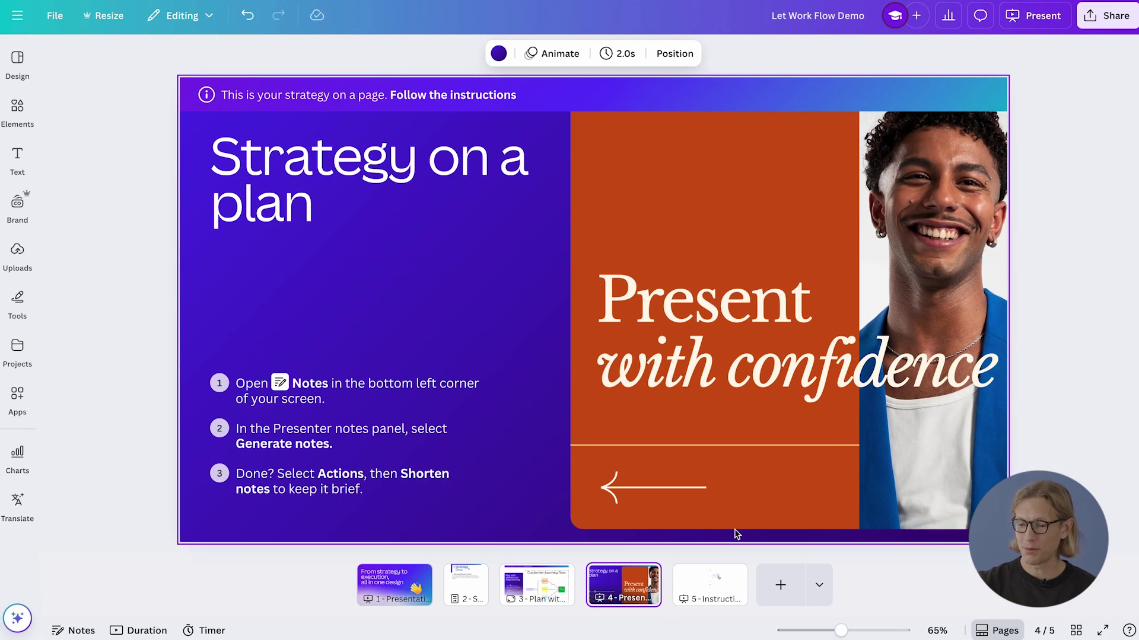
pyautogui.click(710, 582)
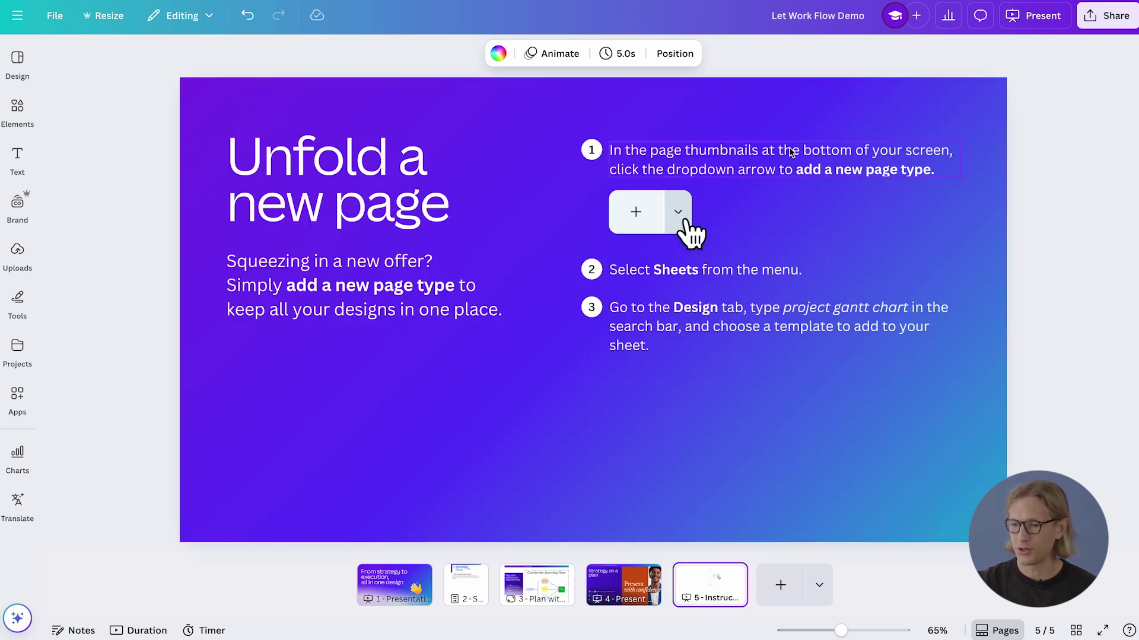
# Add a blank Sheet page from the add-page dropdown
pyautogui.click(821, 589)
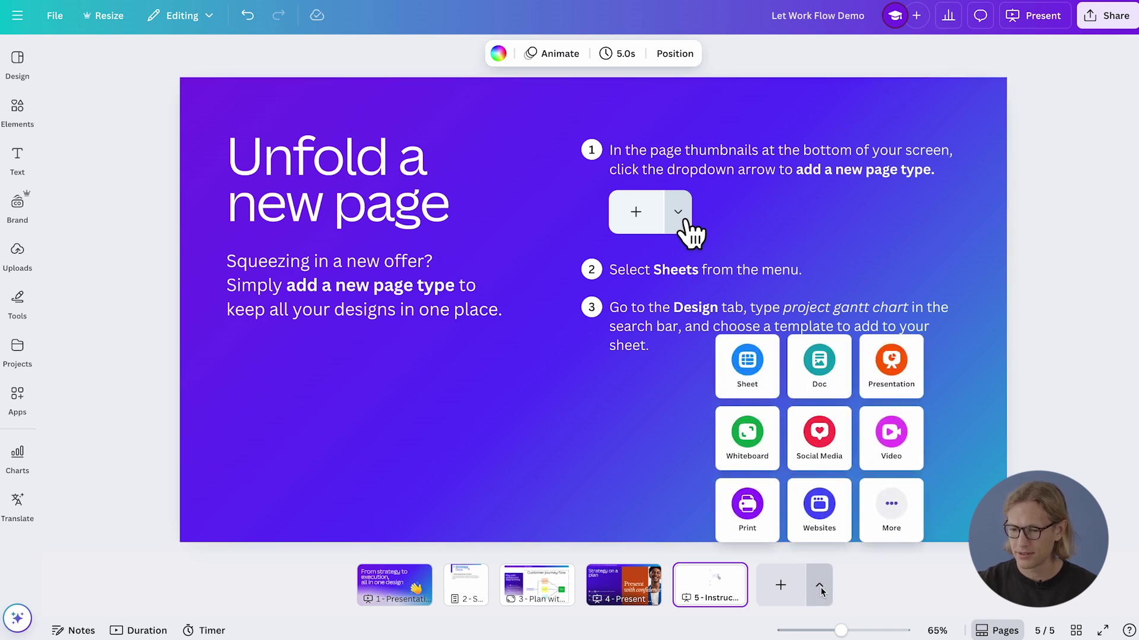
pyautogui.click(748, 380)
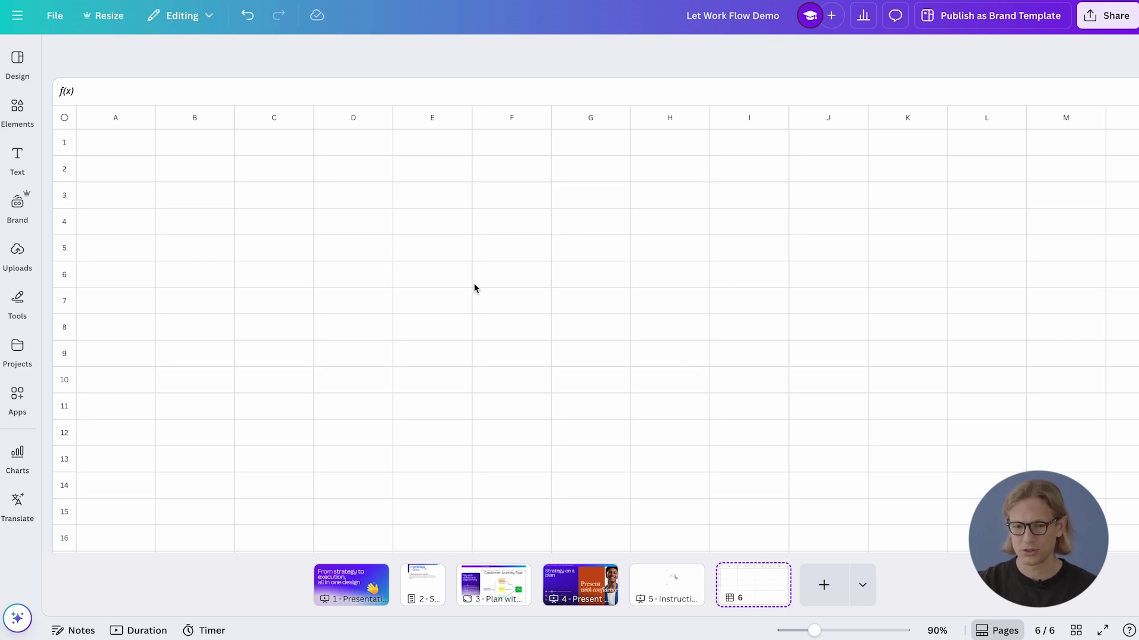
# Search Design templates for 'project gantt chart' and pick the Project Gantt Chart template
pyautogui.click(17, 59)
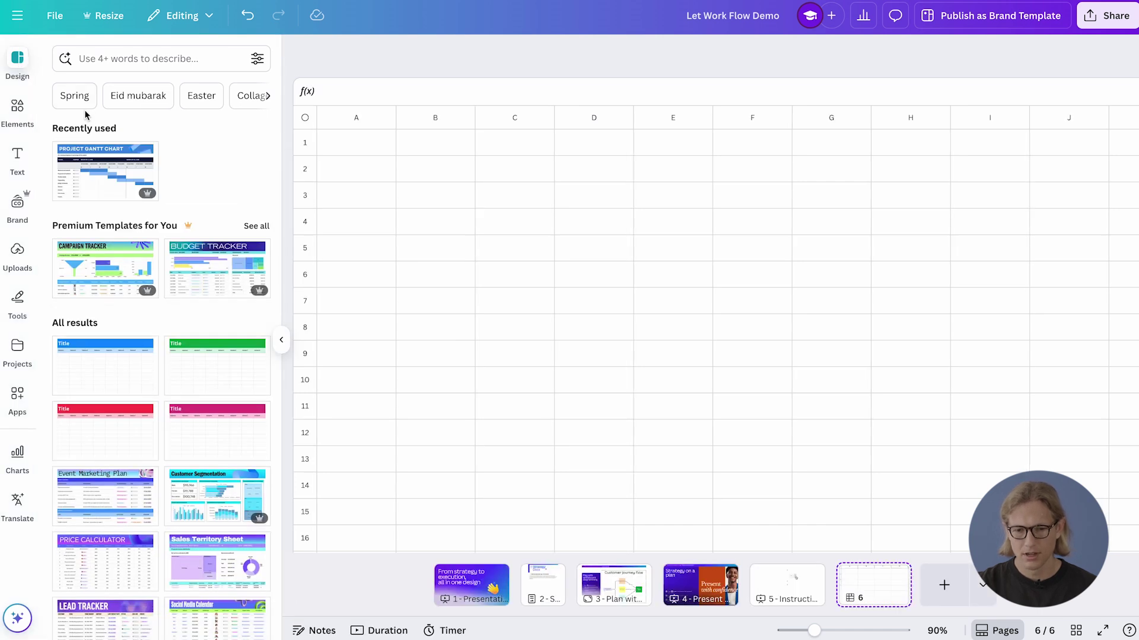
pyautogui.click(149, 58)
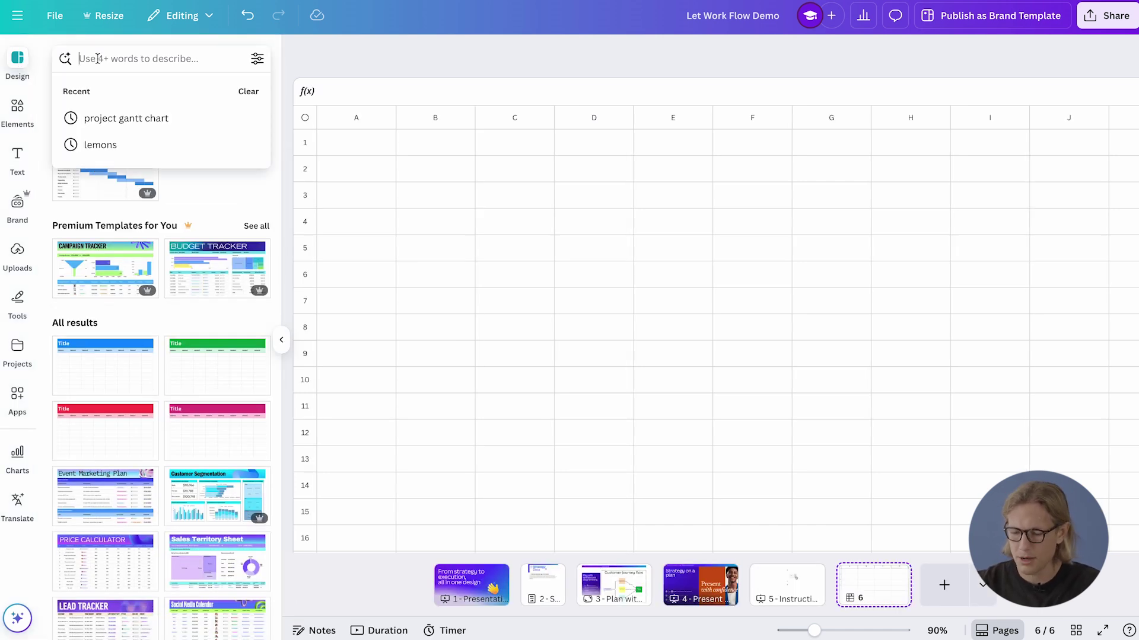
pyautogui.write('project gantt h')
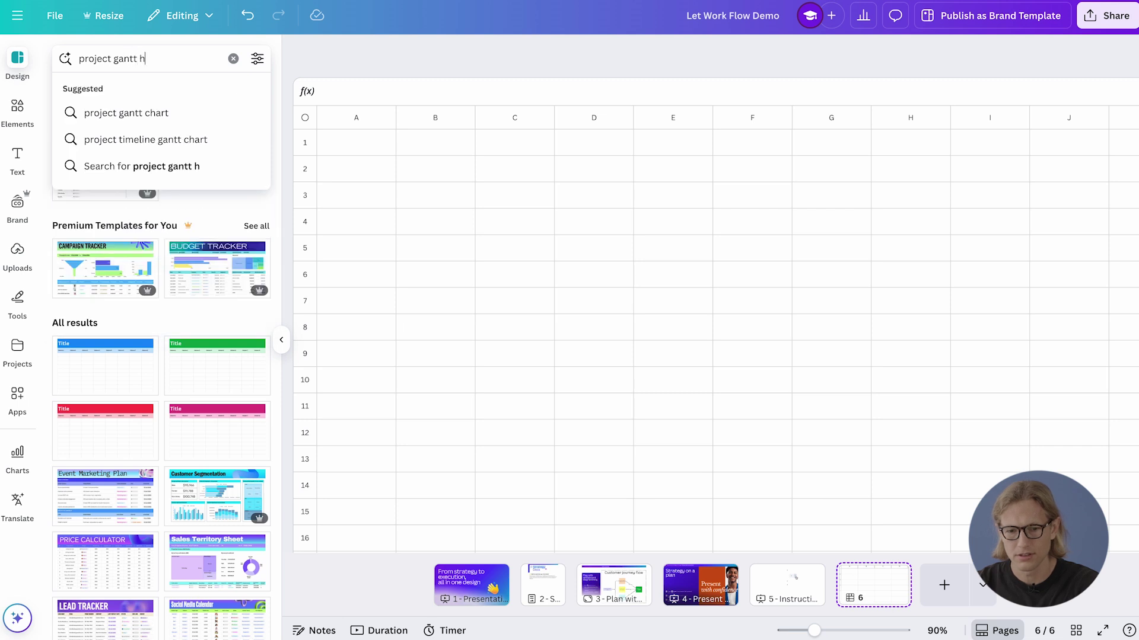
pyautogui.press('BackSpace')
pyautogui.write('chant')
pyautogui.press('BackSpace')
pyautogui.press('BackSpace')
pyautogui.write('rt')
pyautogui.press('Return')
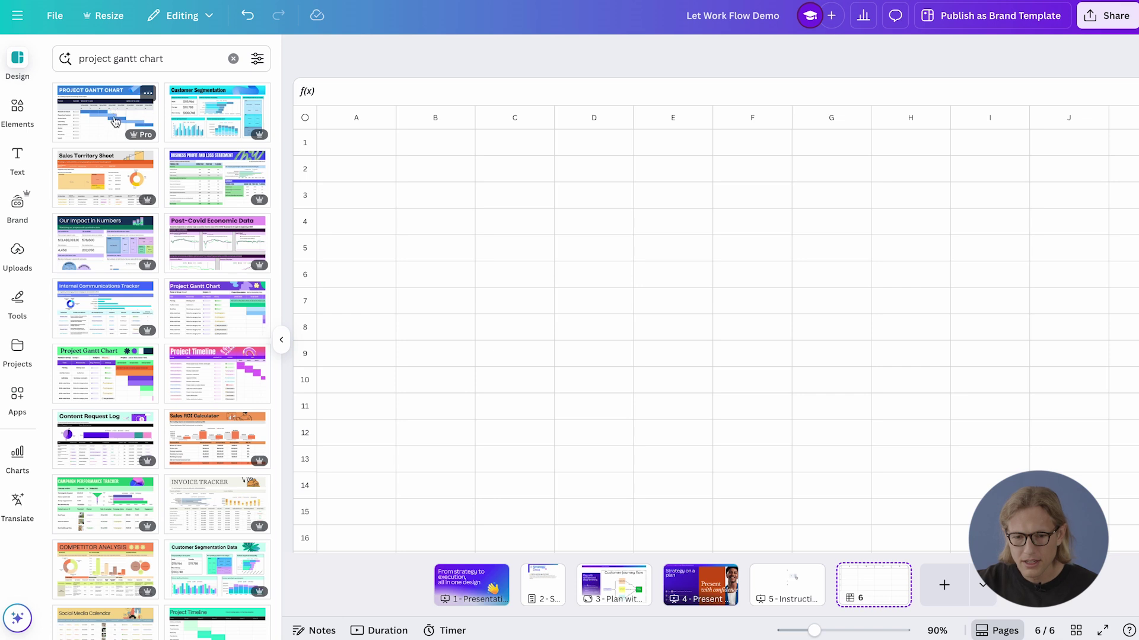
pyautogui.click(113, 127)
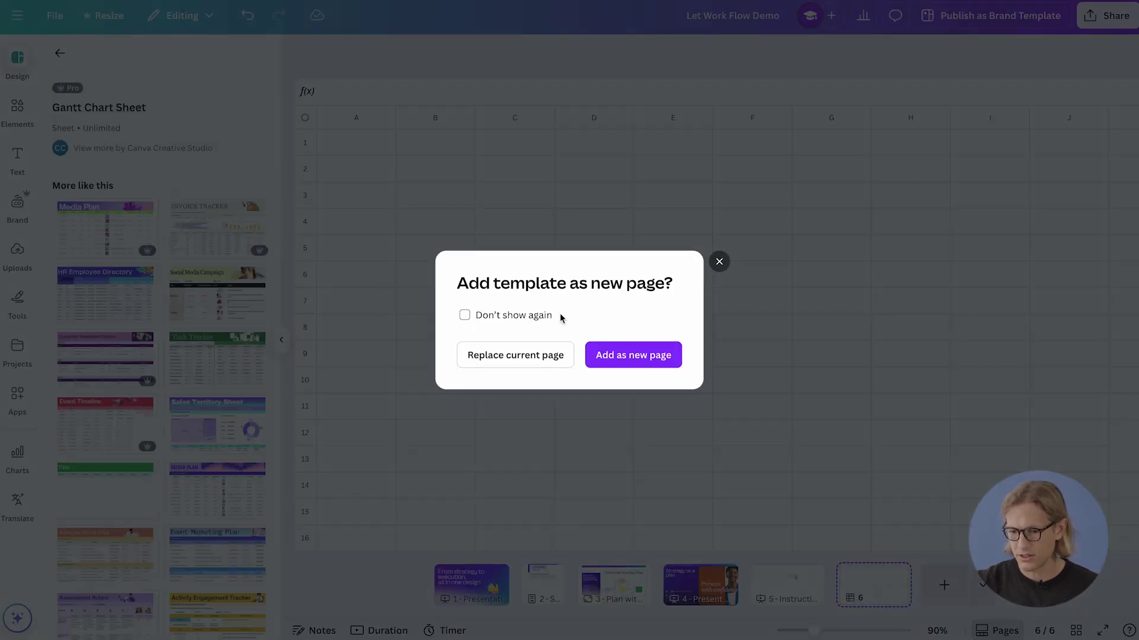
# Replace the blank page 6 with the Project Gantt Chart template, then review its task rows and weekly bars
pyautogui.click(566, 363)
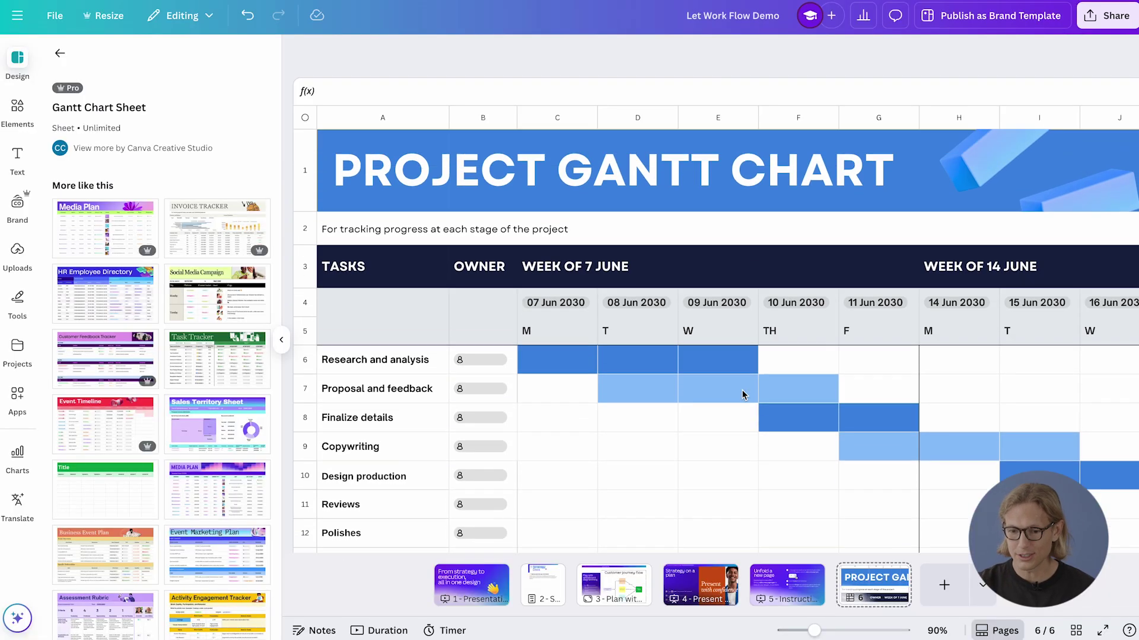
pyautogui.scroll(-3, 742, 395)
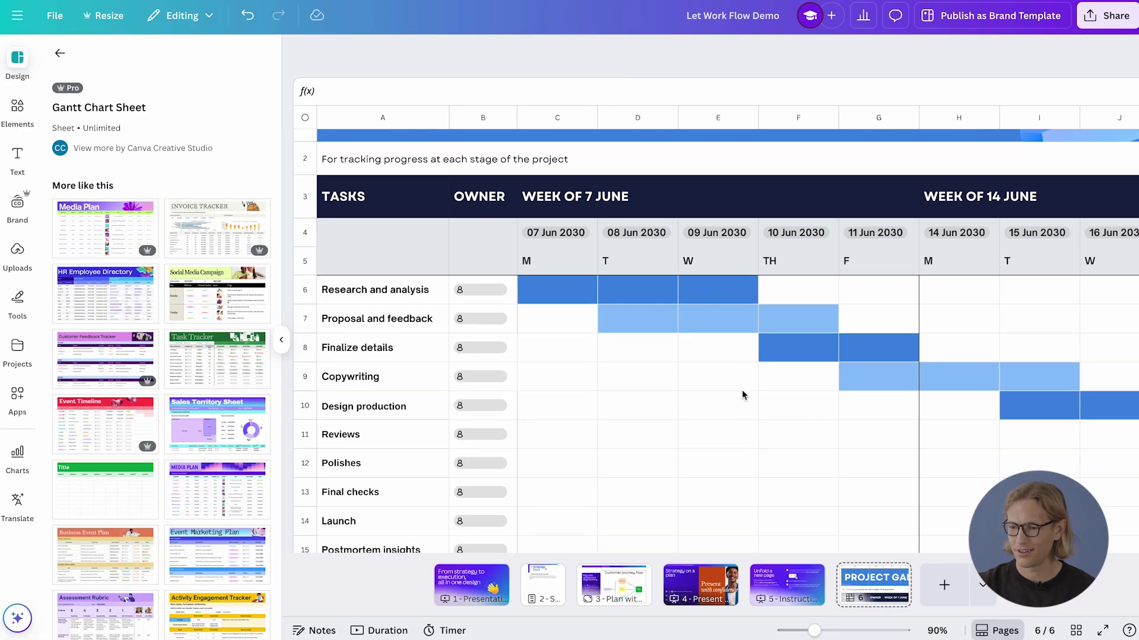
pyautogui.hscroll(5, 742, 394)
pyautogui.hscroll(3, 742, 395)
pyautogui.hscroll(-2, 742, 395)
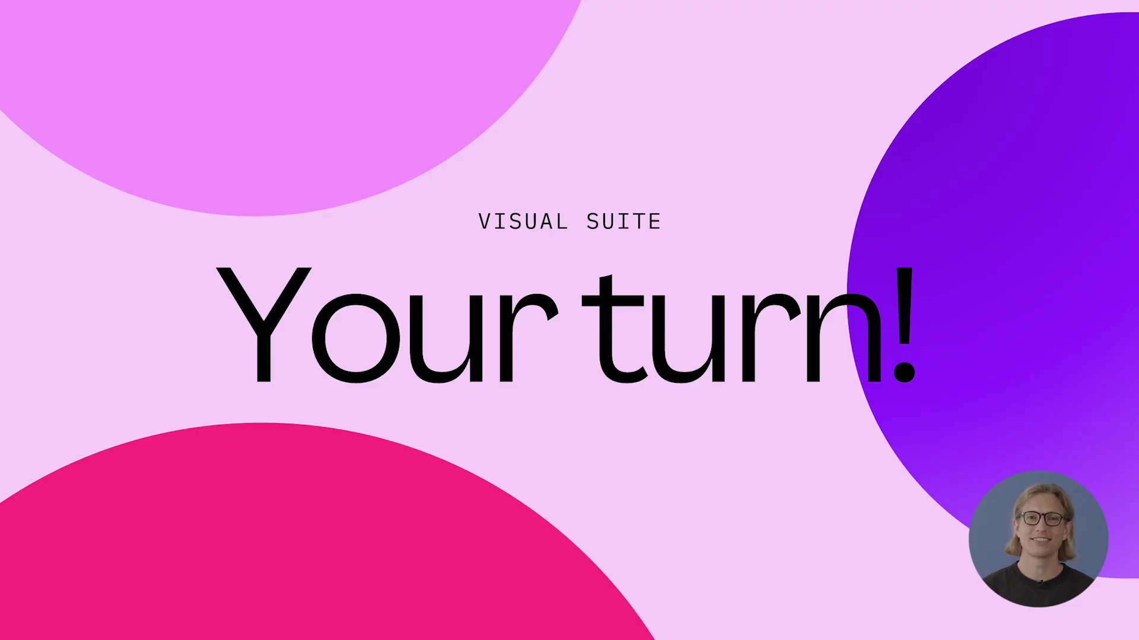